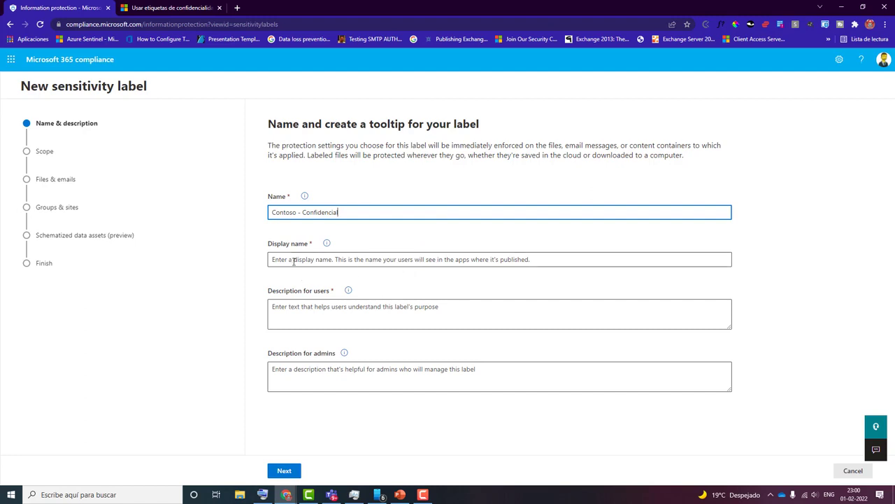
- Set the label's display name to "Contoso - Confidencial" and the description for users to "Etiqueta usada para datos confidenciales"
right_click(293, 260)
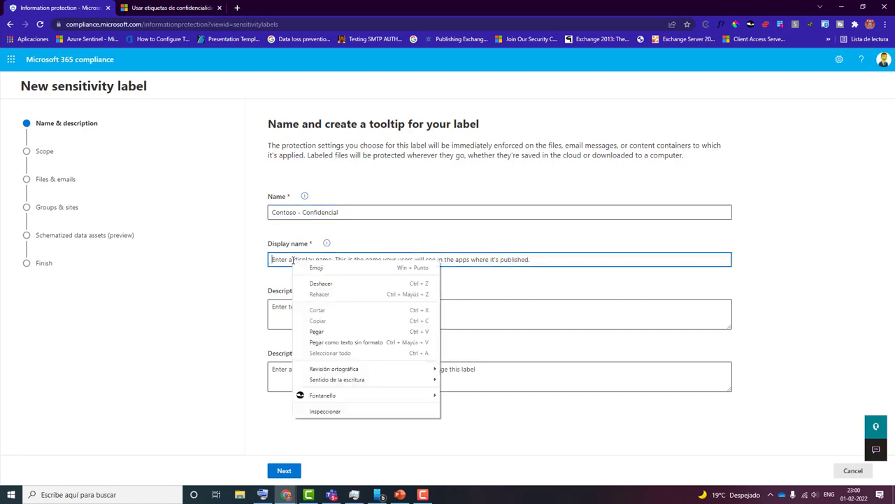
click(319, 332)
click(280, 306)
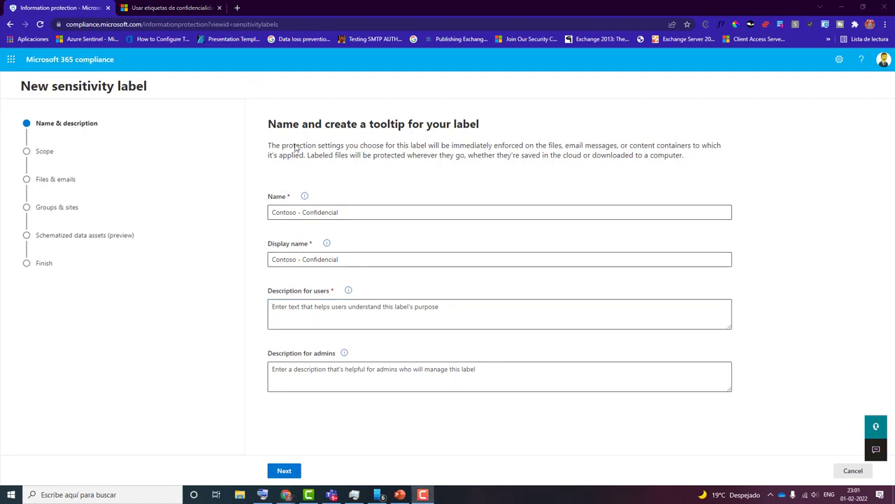
click(284, 312)
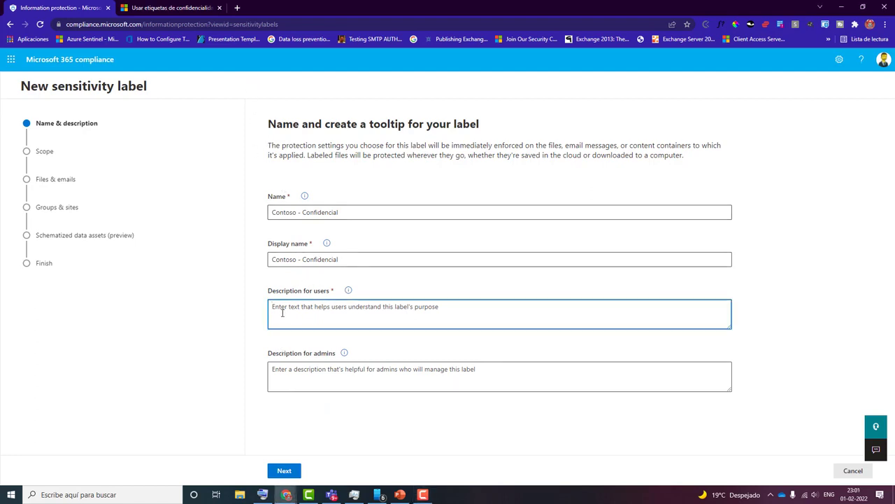
text(Etiqueta usada para datos confidenciales)
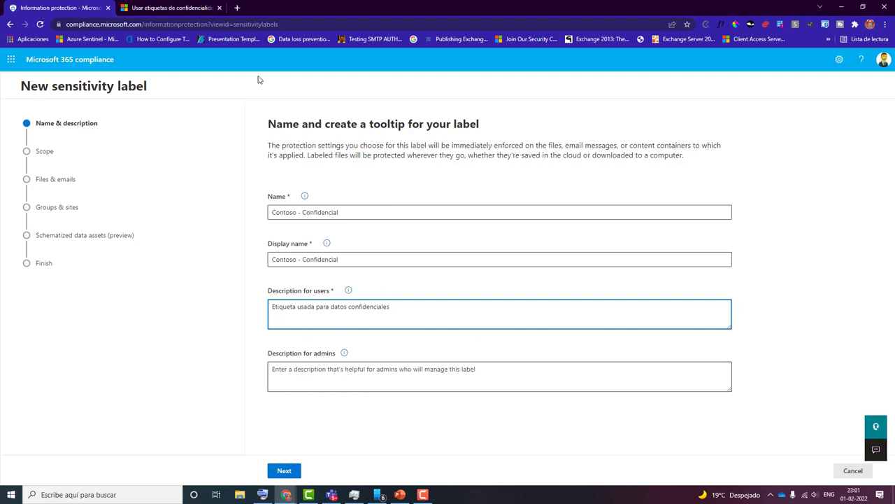
- Enter "Creado por EM" as the description for admins and try to continue to the label's scope
click(296, 371)
right_click(295, 370)
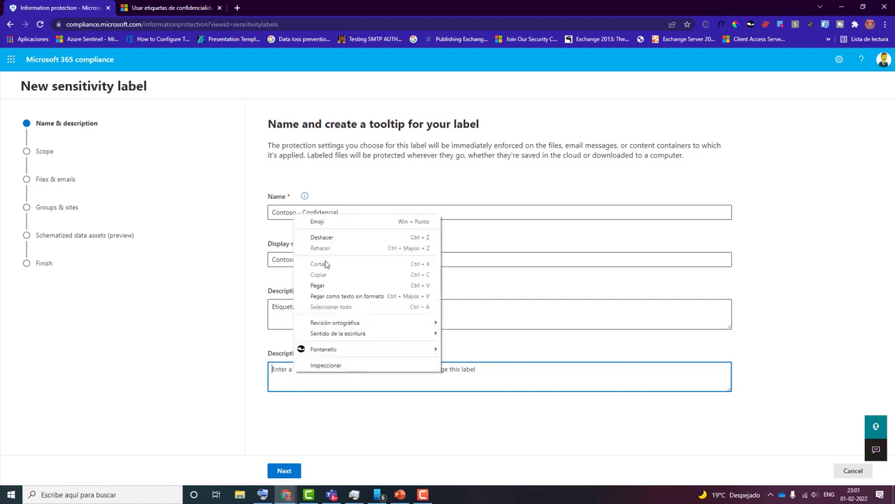
click(315, 286)
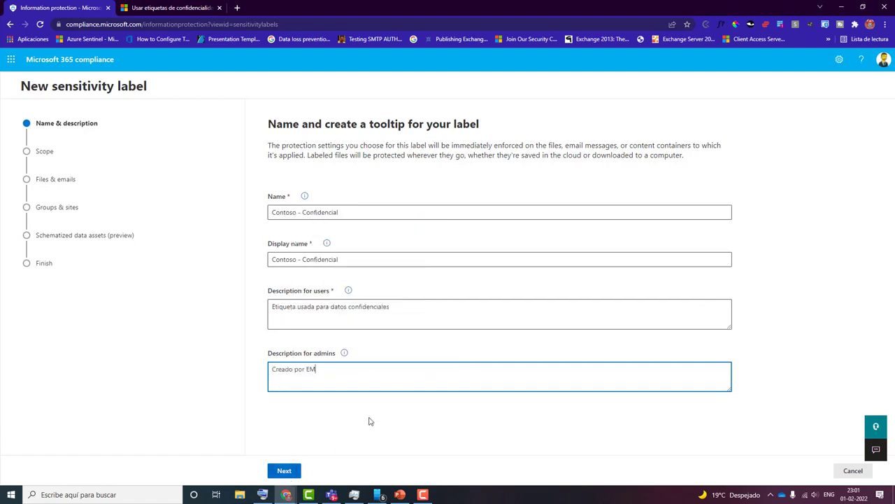
click(285, 475)
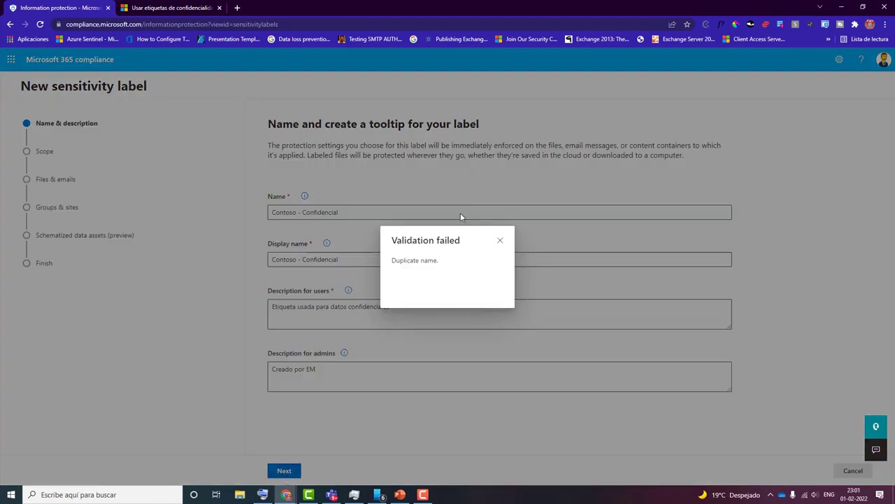
click(500, 240)
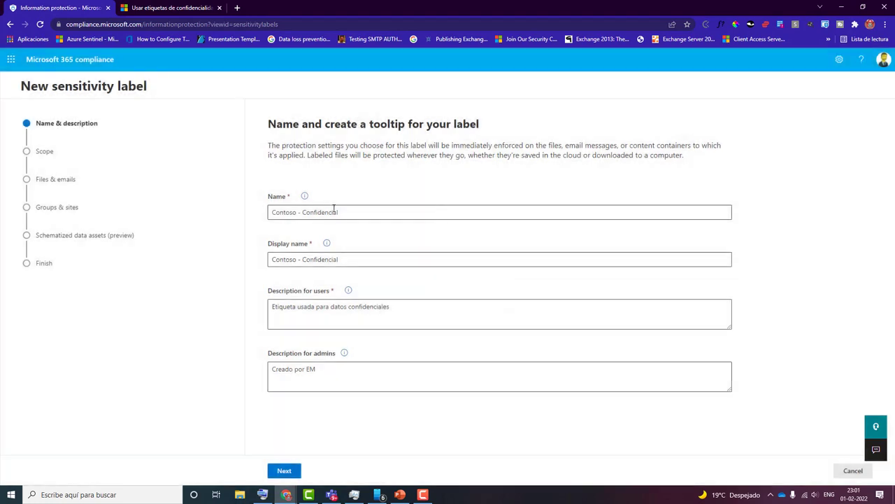
- Change the label's name to "Contoso - Confidencial IM" and continue to the scope settings
click(350, 213)
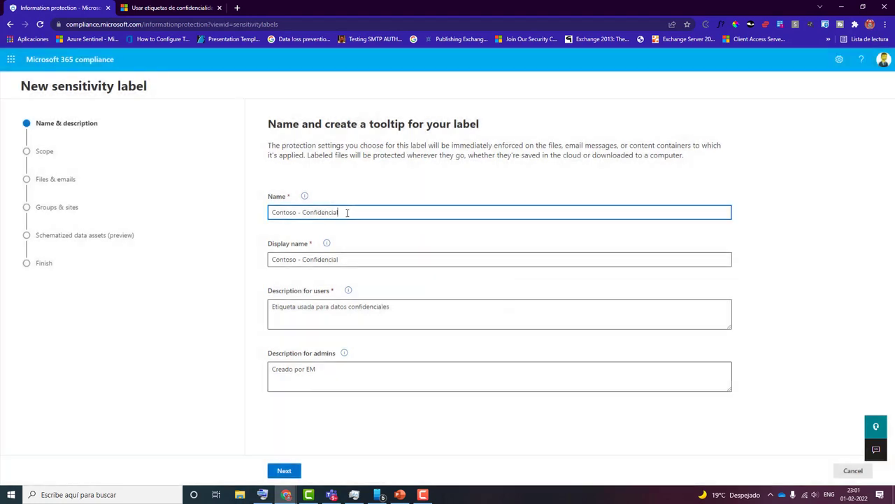
text(i)
key(BackSpace)
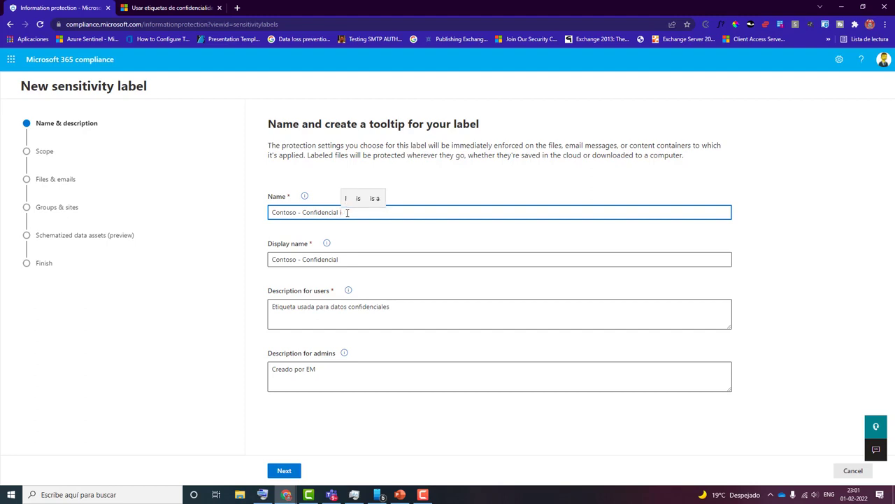
key(BackSpace)
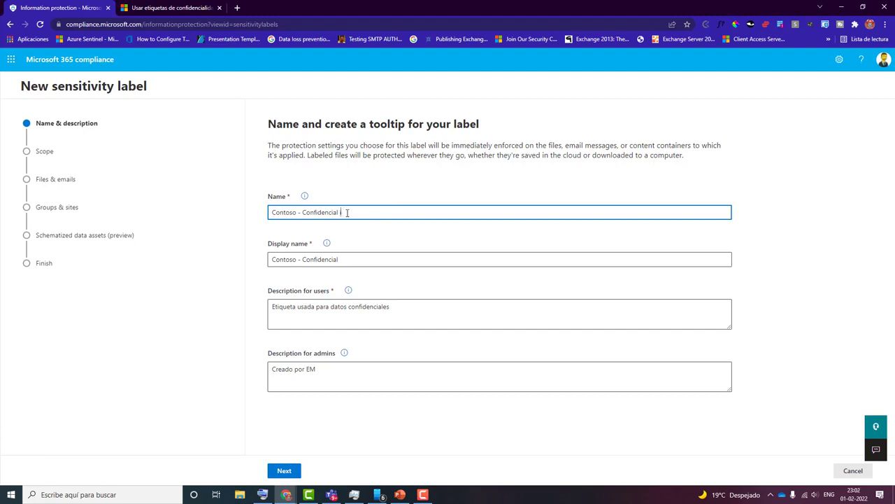
text(IM)
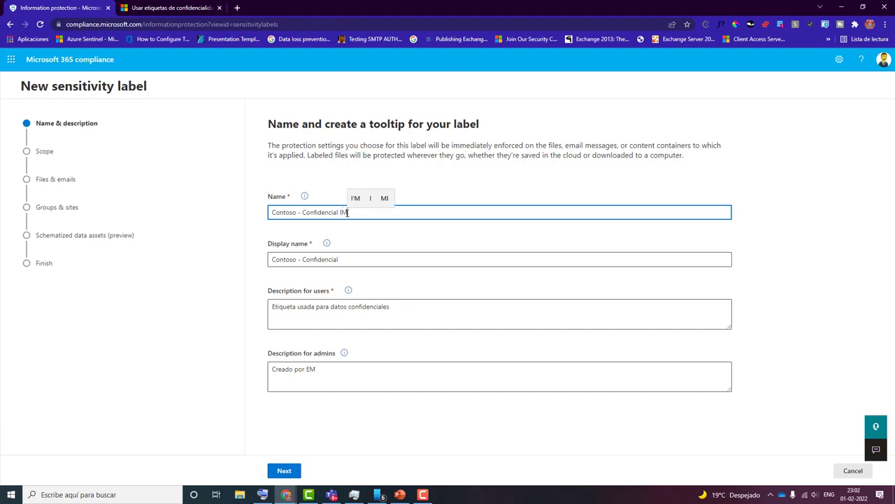
click(283, 470)
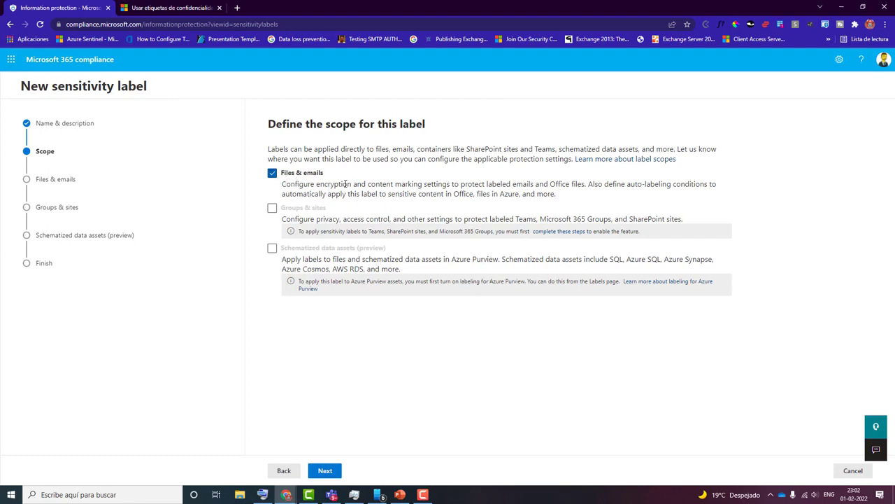
- Keep the Files & emails scope and enable marking the content of files as the protection setting
click(325, 471)
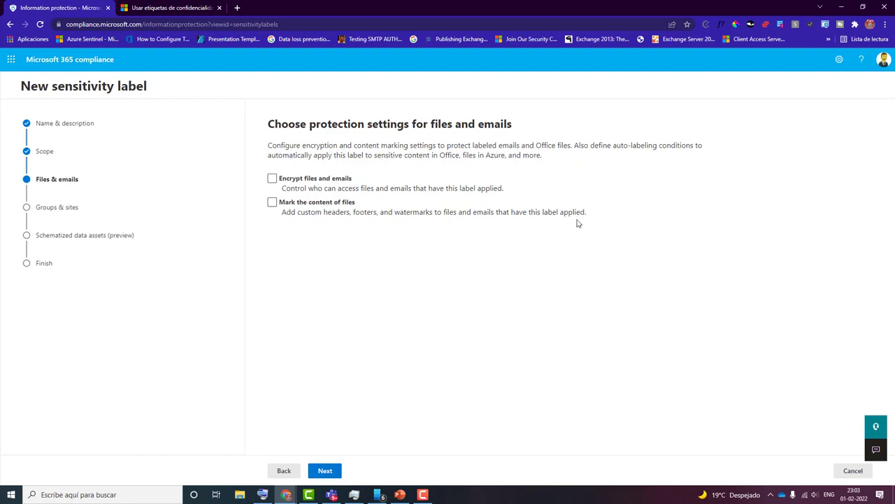
click(272, 203)
click(324, 471)
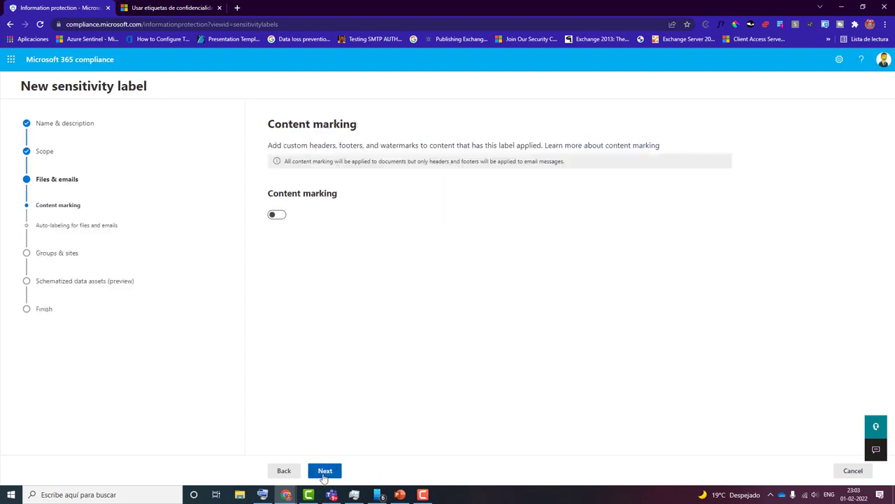
- Turn on content marking and add a watermark with the text "Confidencial", keeping the default font and layout
click(281, 216)
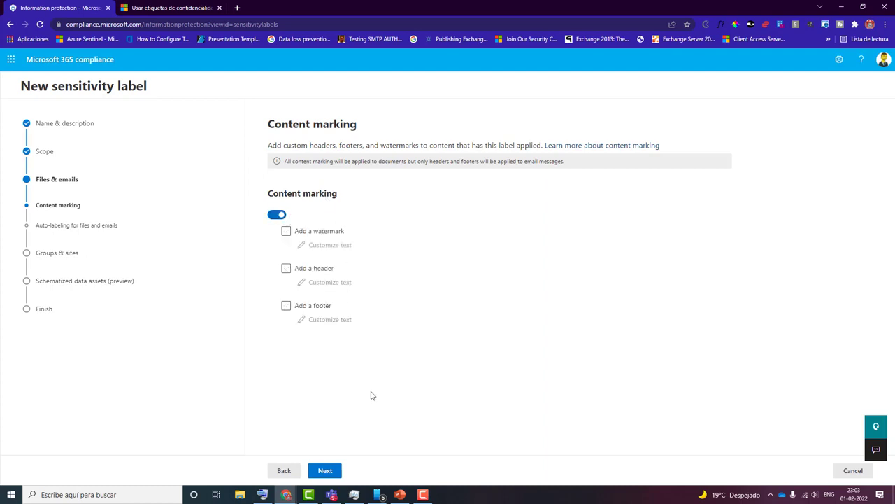
click(287, 232)
click(313, 249)
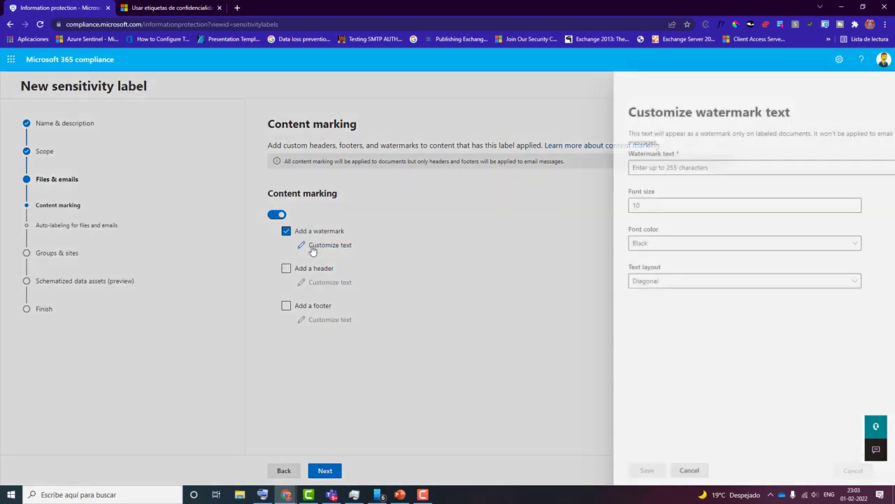
click(624, 171)
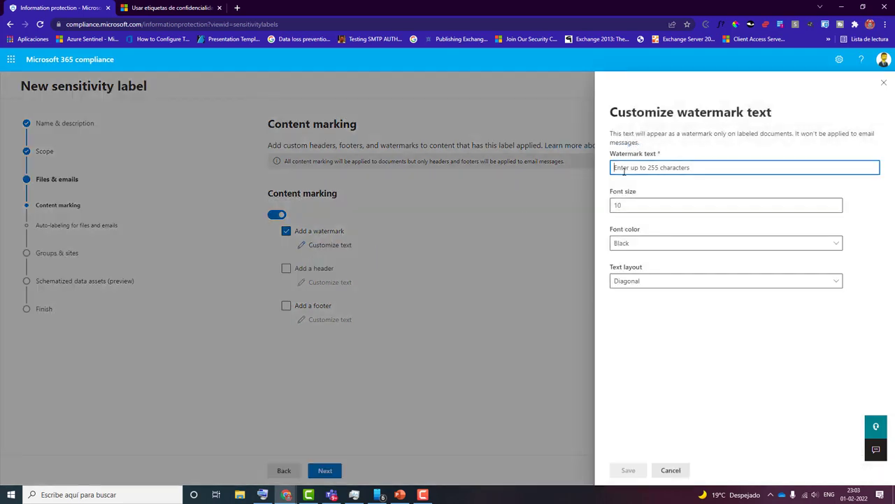
text(co)
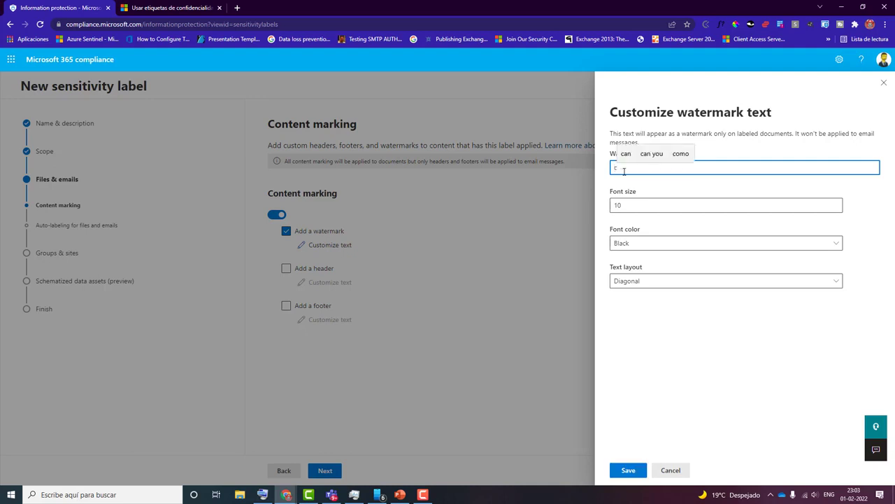
text(n)
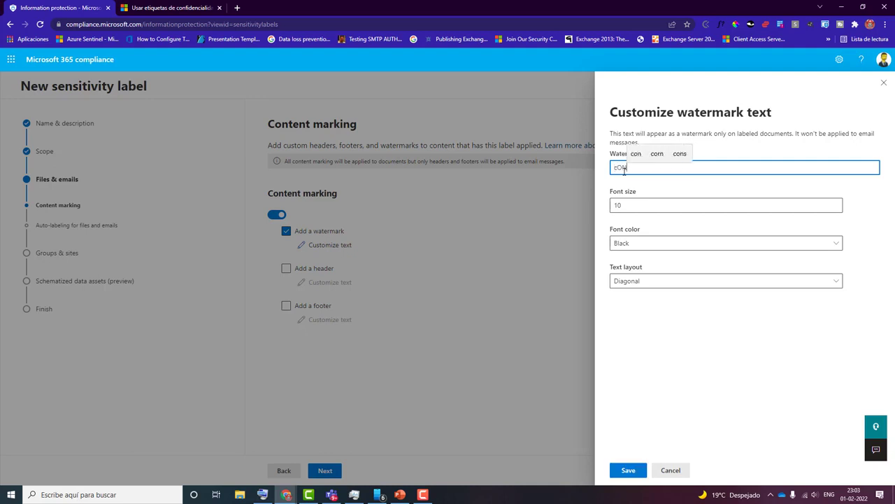
key(BackSpace)
key(BackSpace)
key(BackSpace)
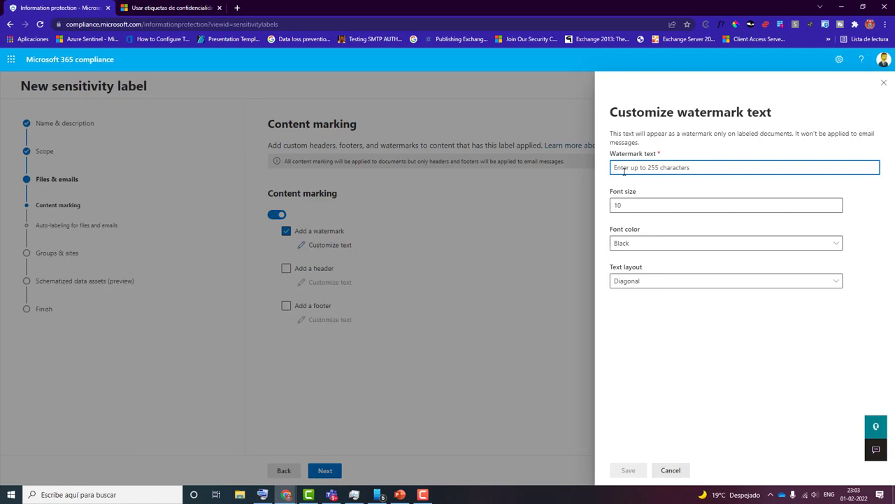
text(Confidencial)
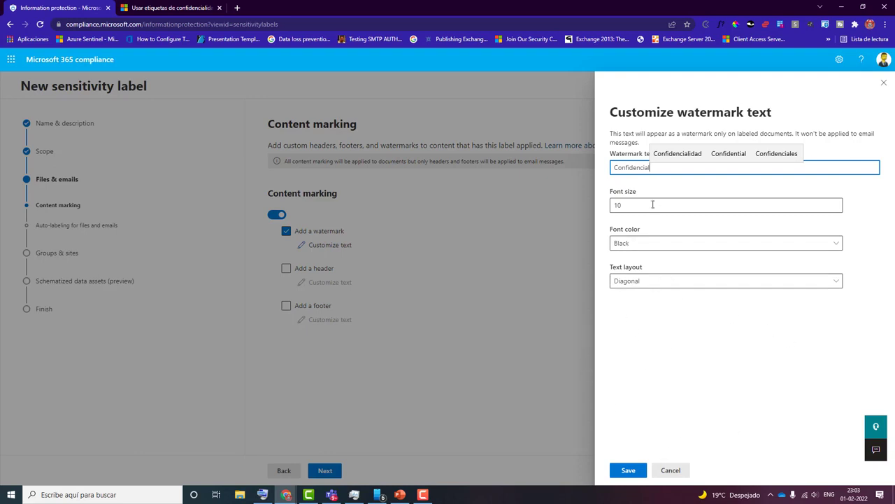
click(624, 475)
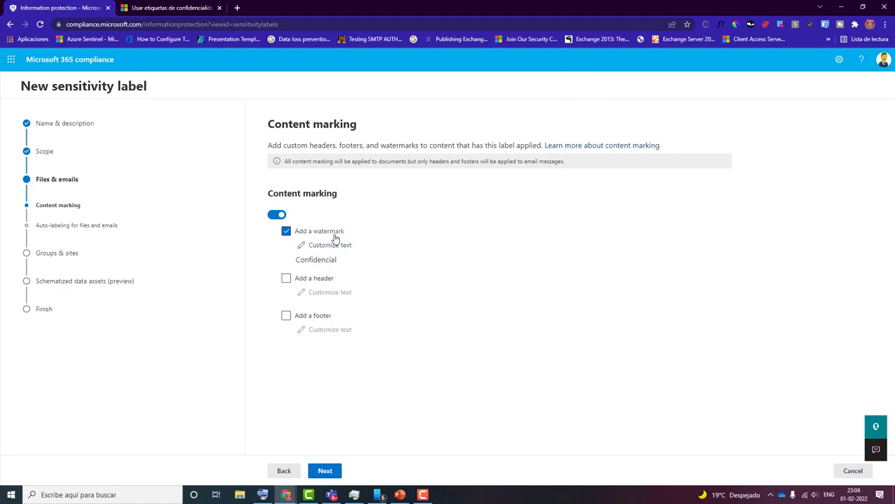
- Leave auto-labeling, groups and sites, and schematized data assets at their defaults, create the label and close the wizard
click(324, 471)
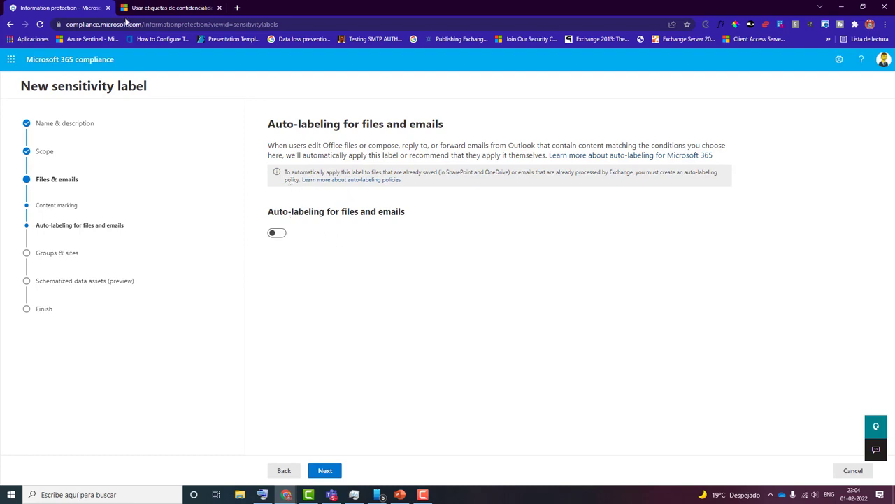
click(325, 470)
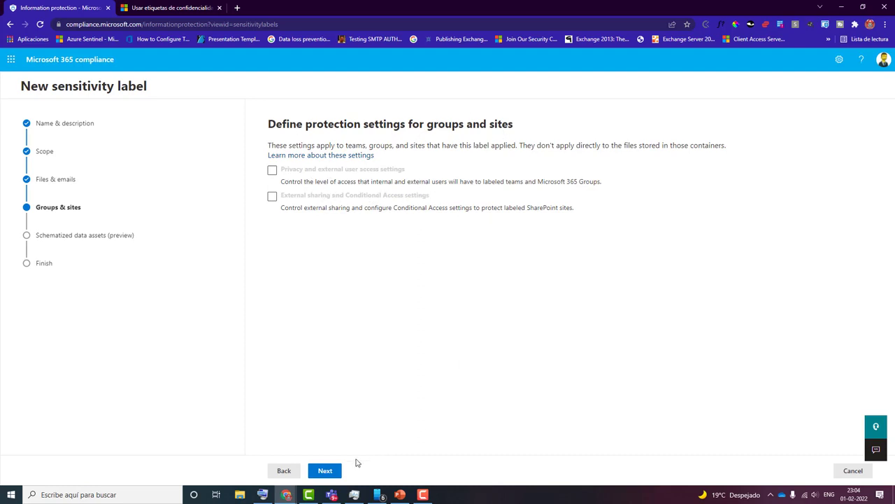
click(334, 472)
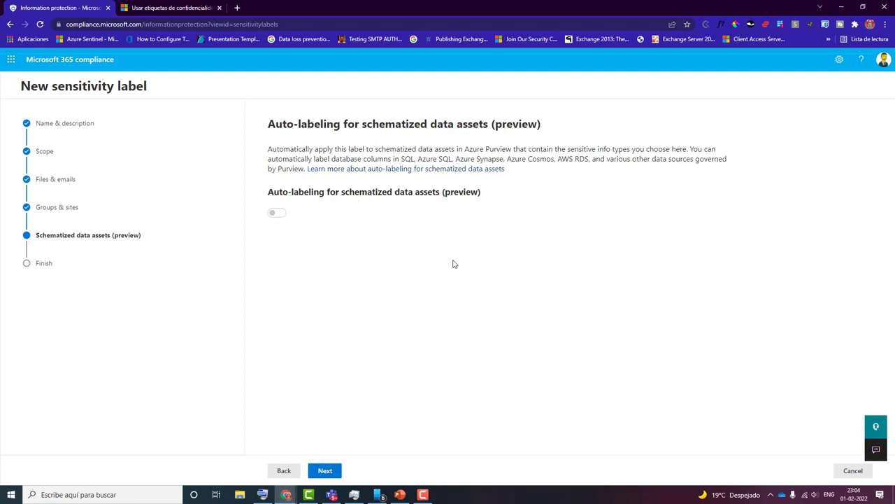
click(329, 473)
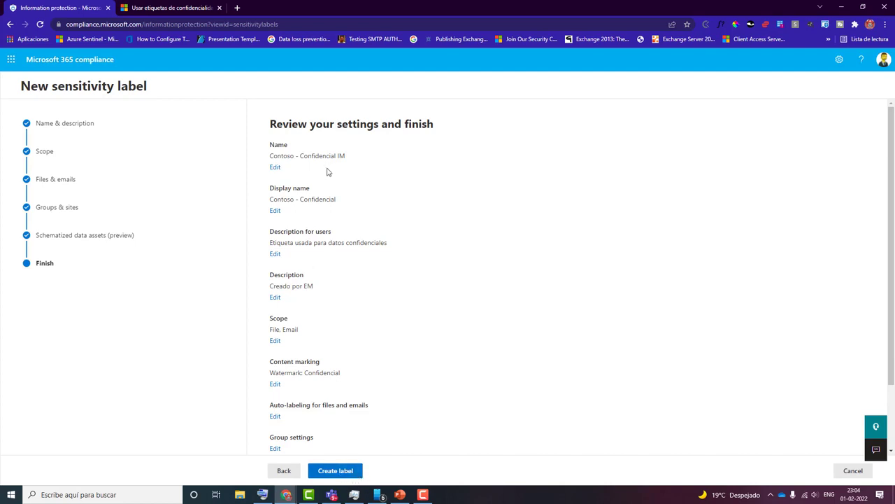
click(342, 473)
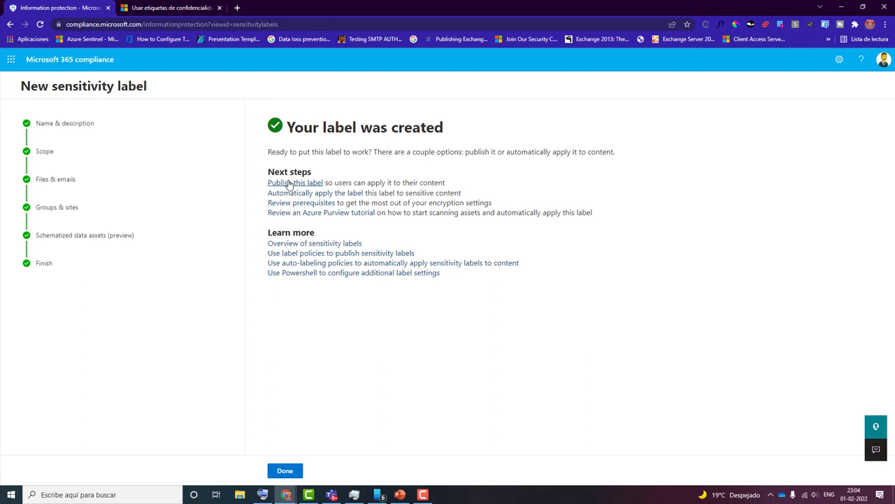
key(F9)
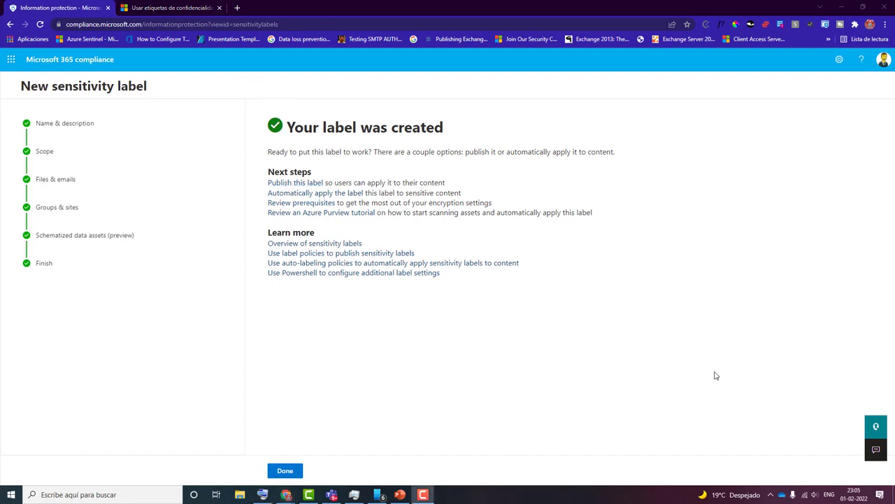
click(288, 473)
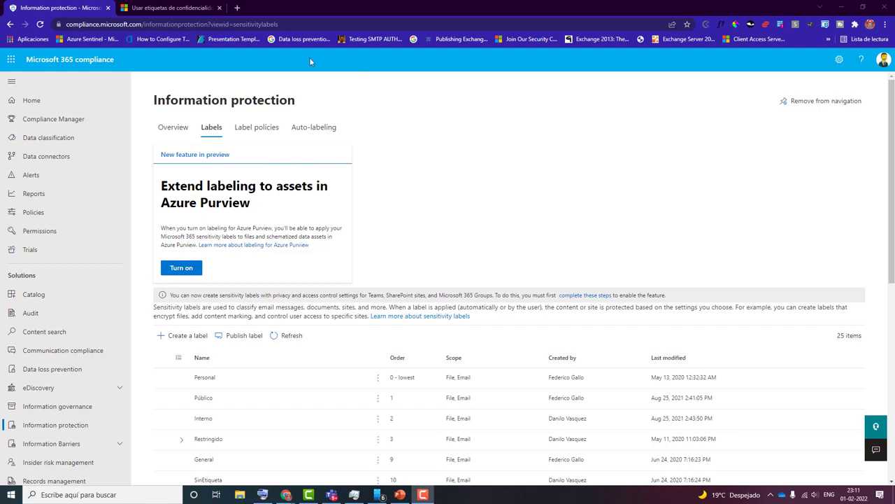
- Start a label publishing policy for the Contoso - Confidencial label and keep it published to all users and groups
click(242, 339)
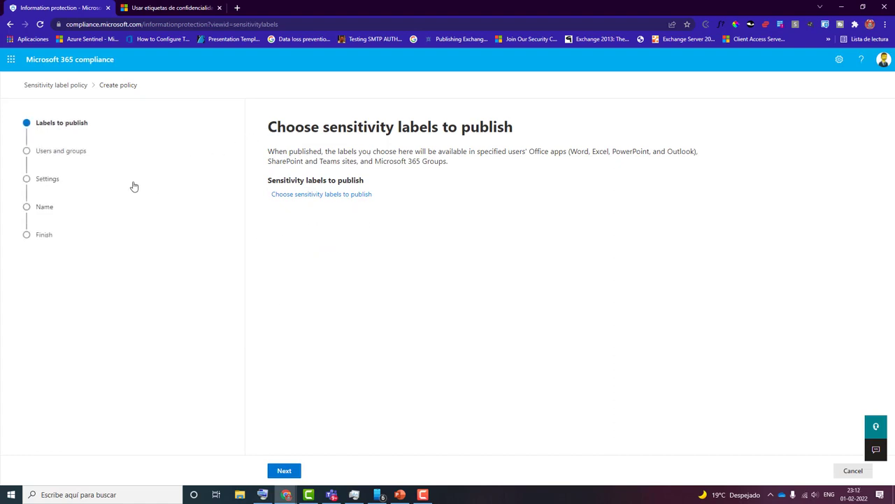
click(318, 198)
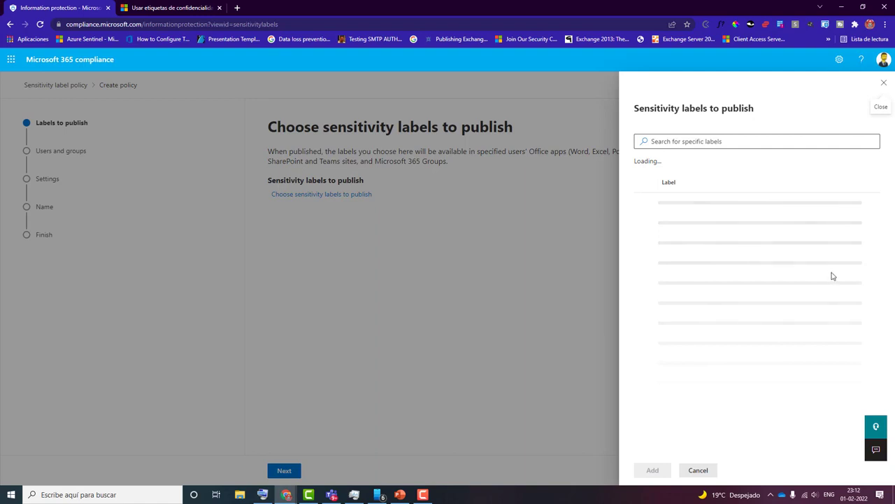
click(665, 141)
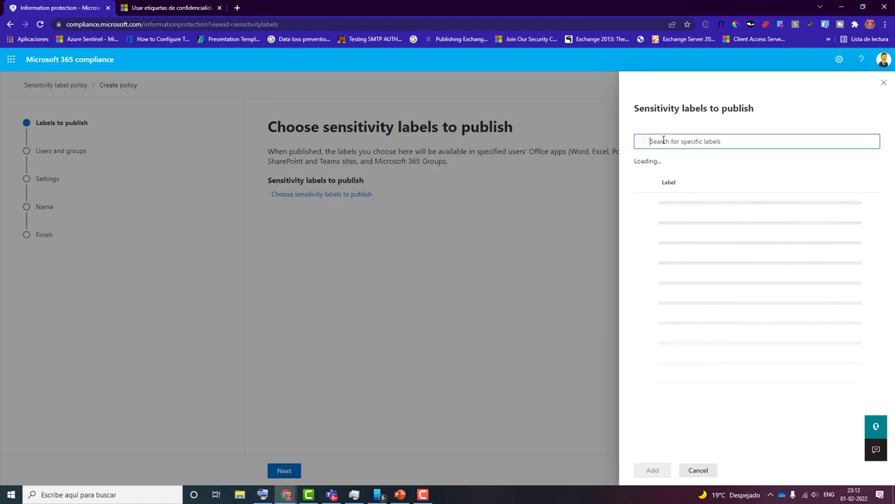
click(228, 54)
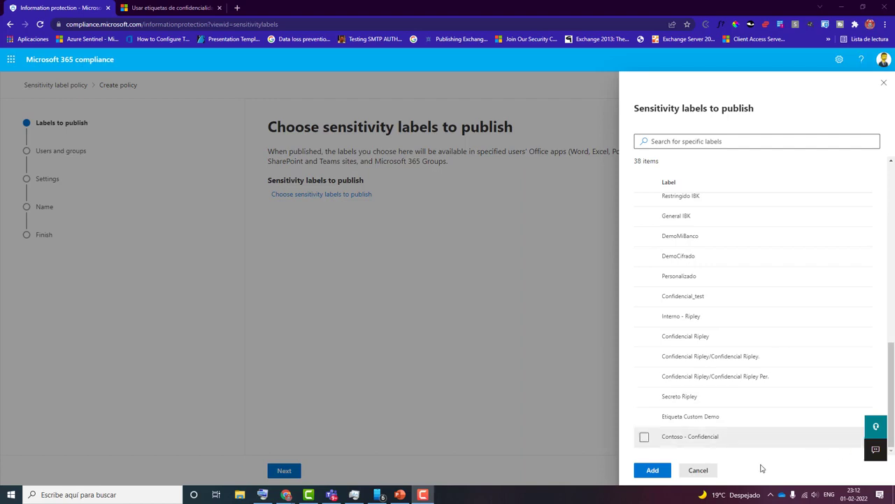
click(647, 439)
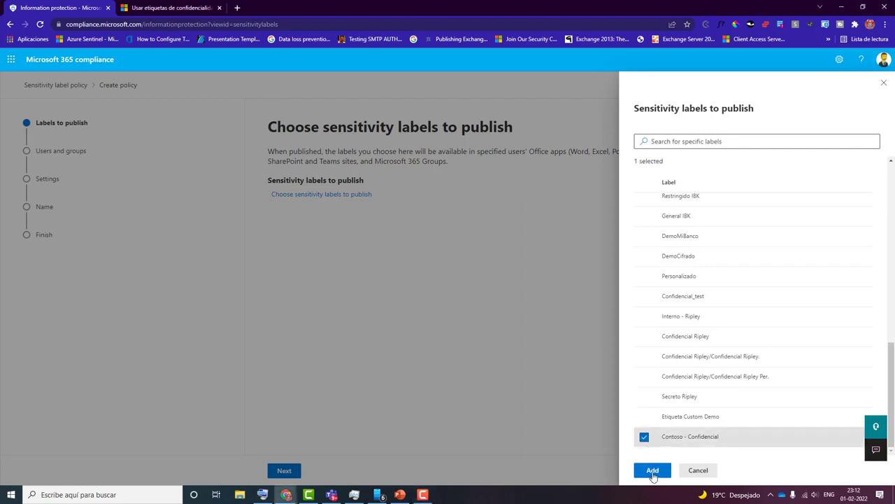
click(653, 471)
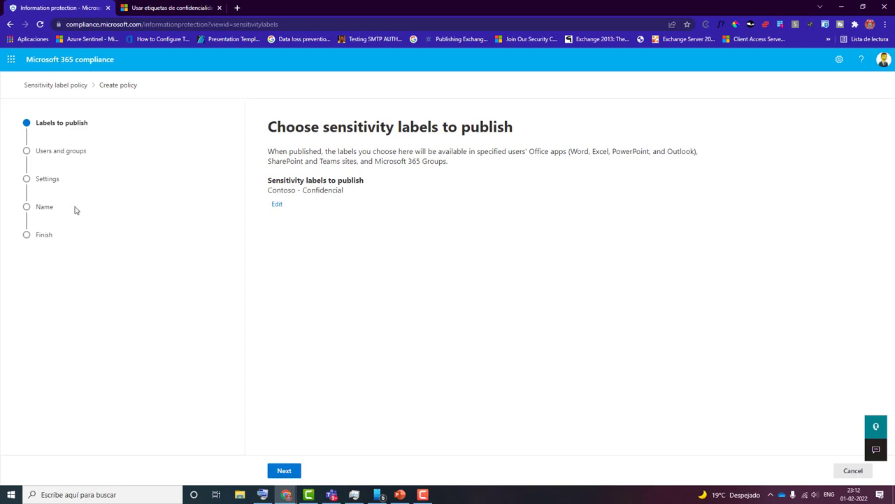
click(287, 471)
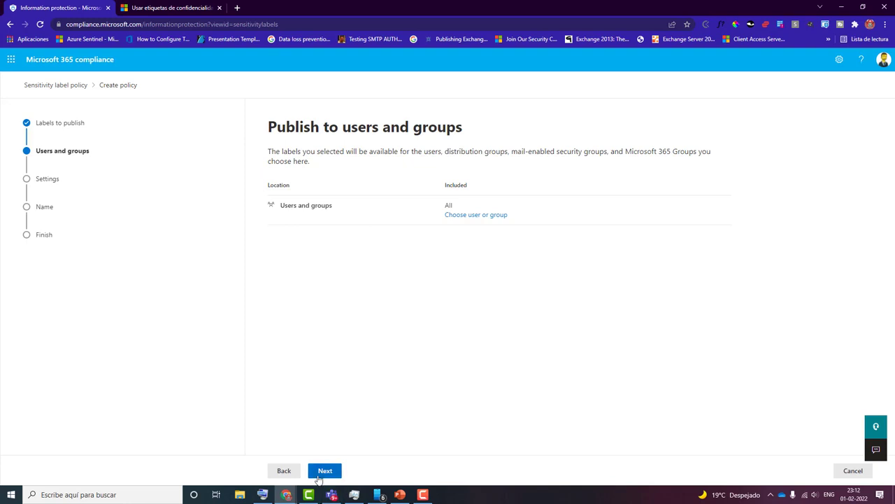
click(322, 474)
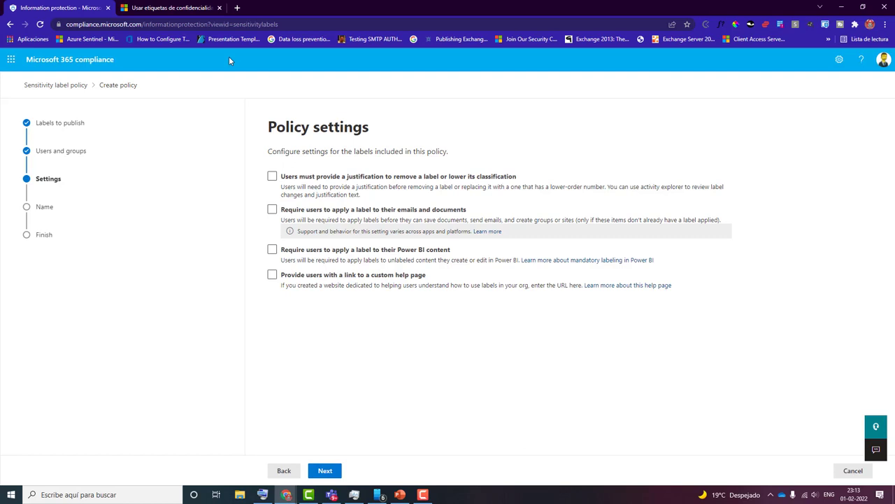
- Require users to justify removing a label or lowering its classification, leave the other policy settings off, and continue
click(273, 177)
click(273, 178)
click(272, 276)
click(272, 275)
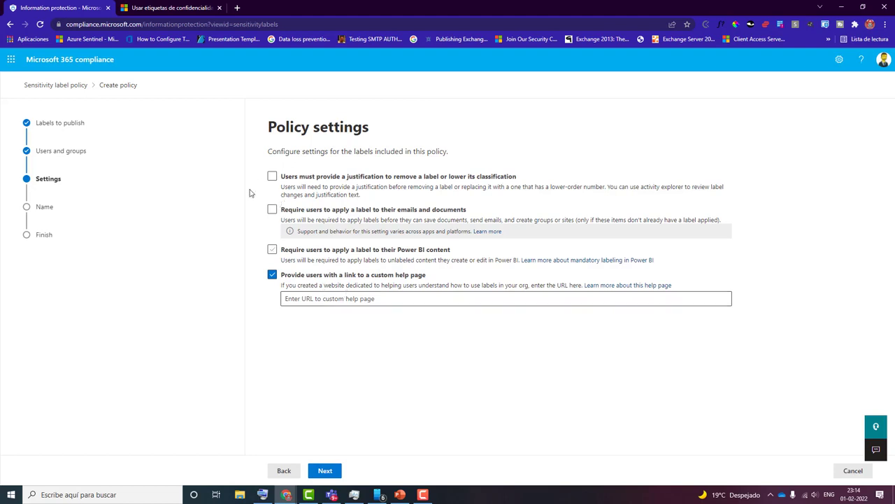
click(272, 177)
click(320, 473)
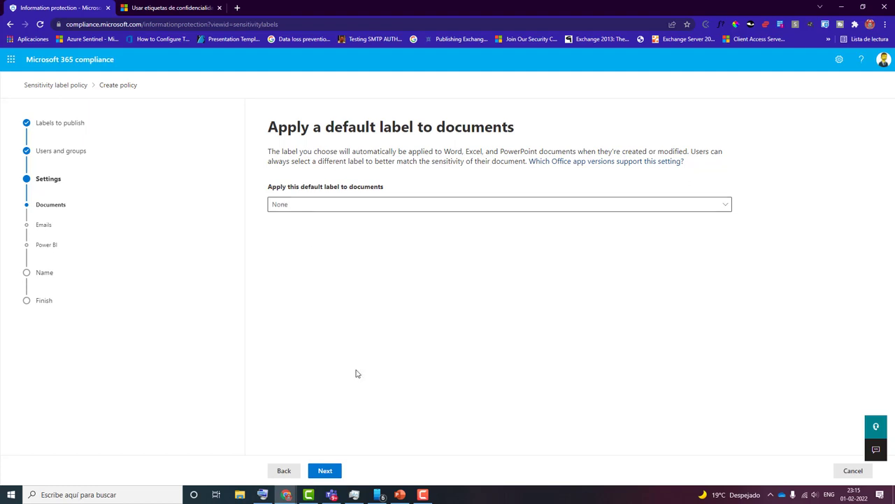
- Set the default label for emails to None and keep None for documents and Power BI content
click(325, 470)
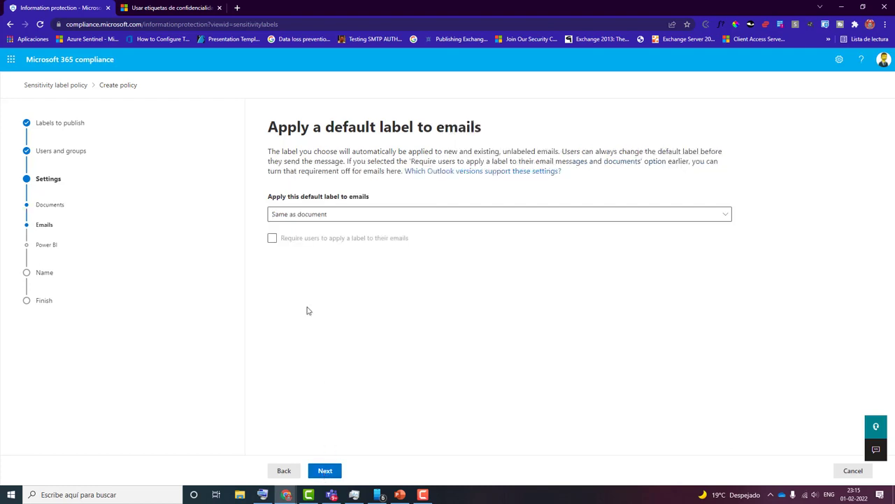
click(342, 223)
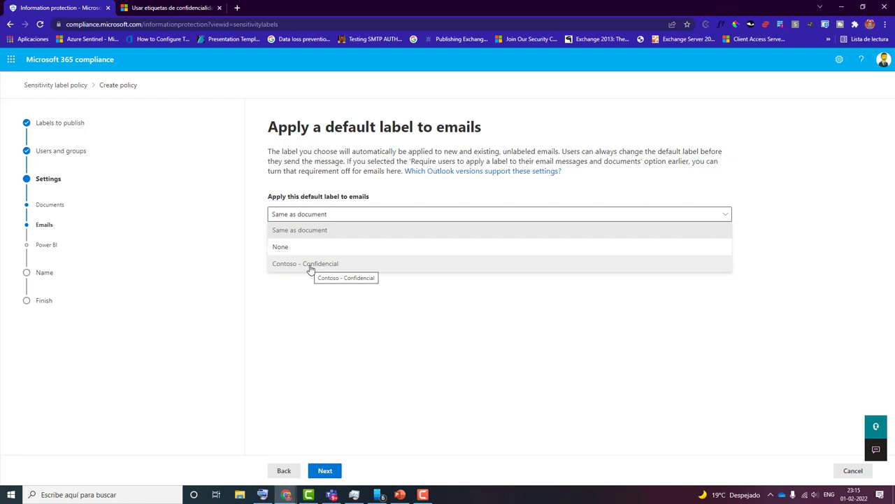
click(277, 249)
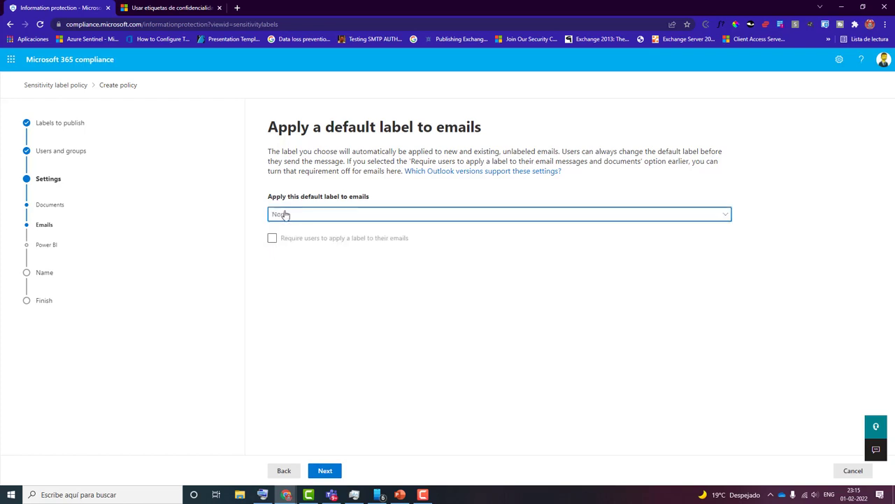
click(323, 471)
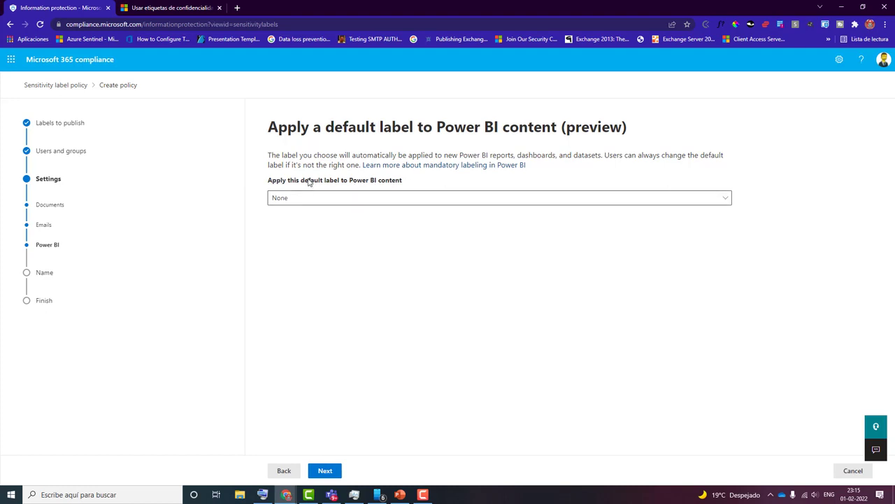
click(341, 474)
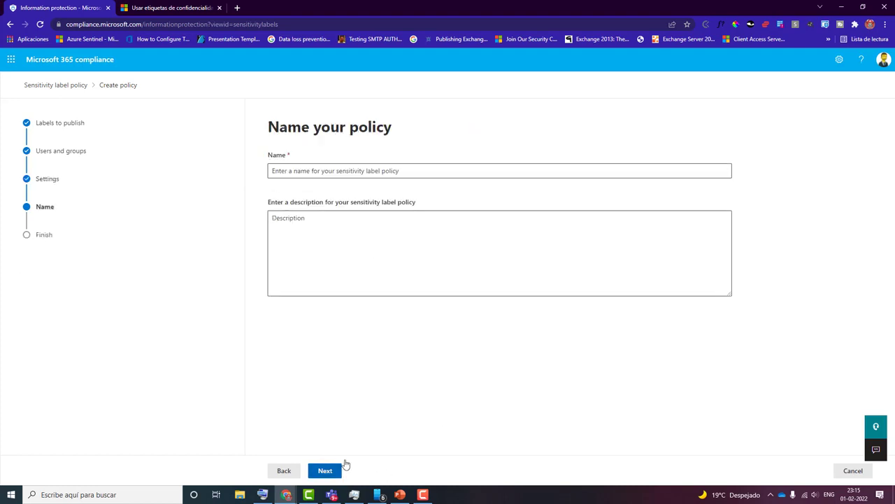
- Name the policy "Forzar Confidencial" without a description, submit it and close the wizard
click(279, 169)
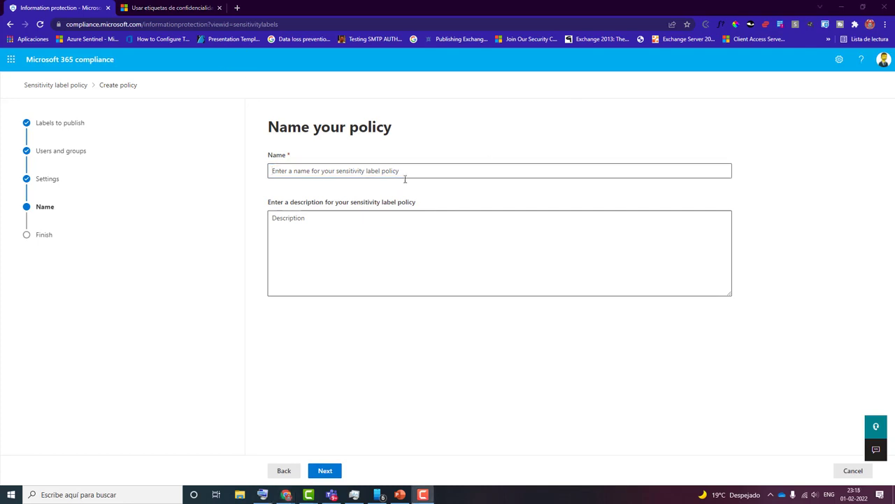
click(324, 170)
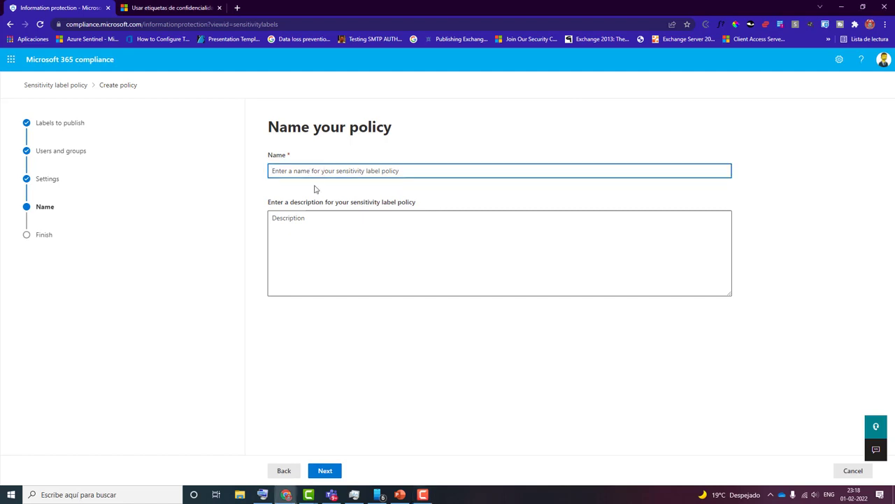
text(F)
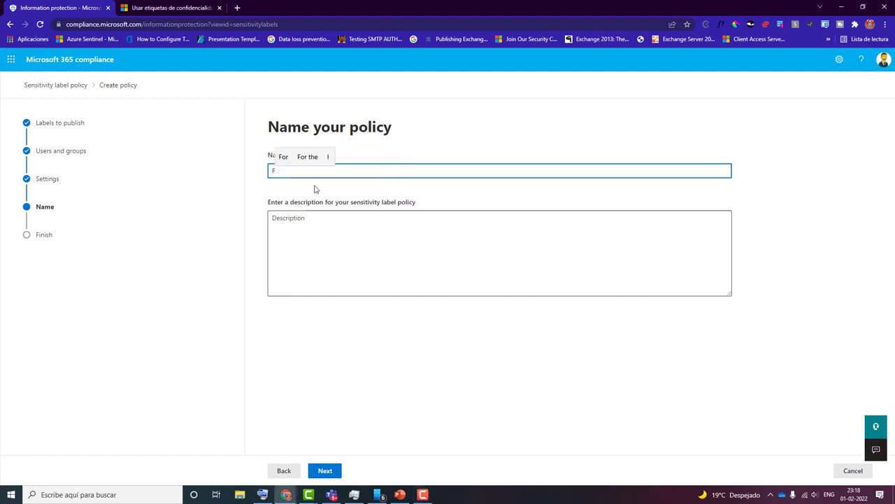
text(orz)
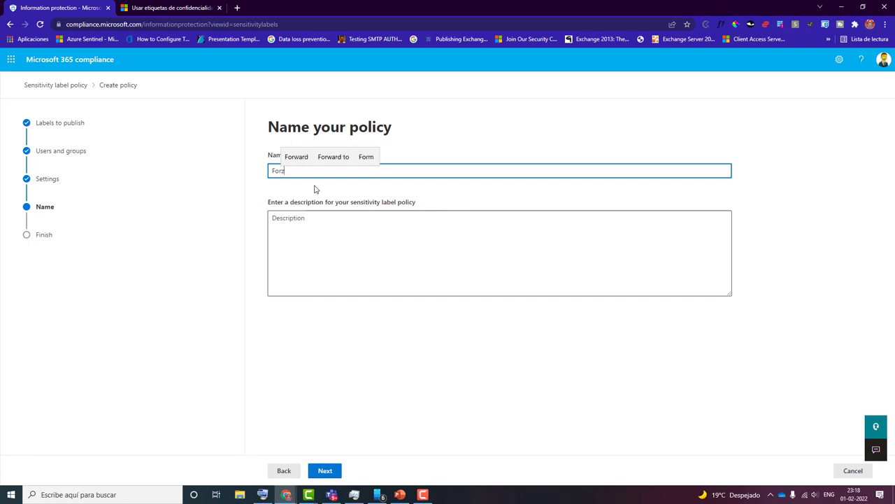
text(ar C)
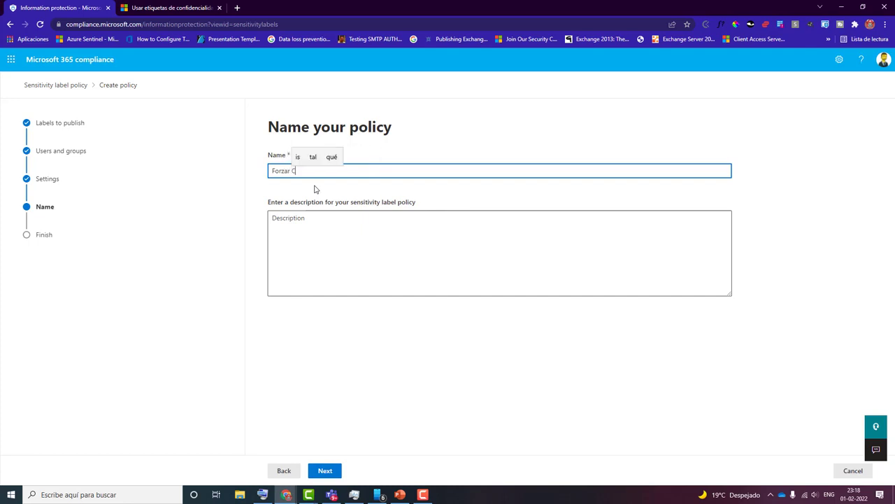
text(onfidencial)
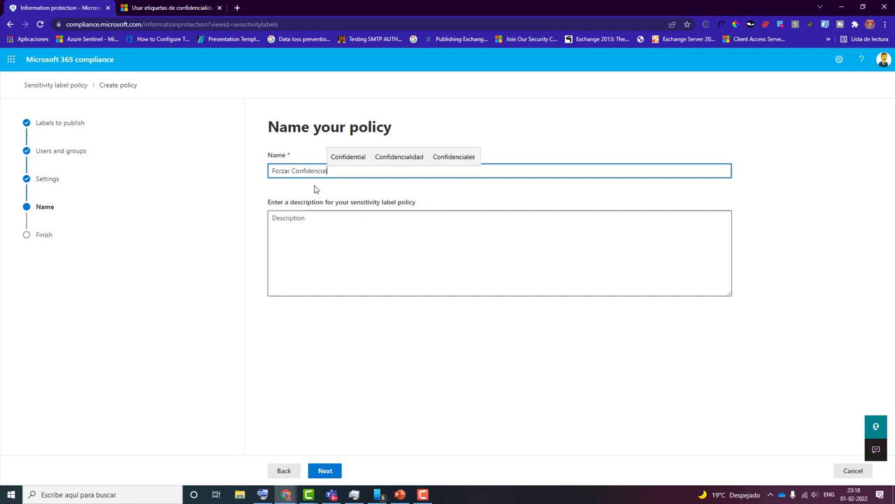
click(325, 476)
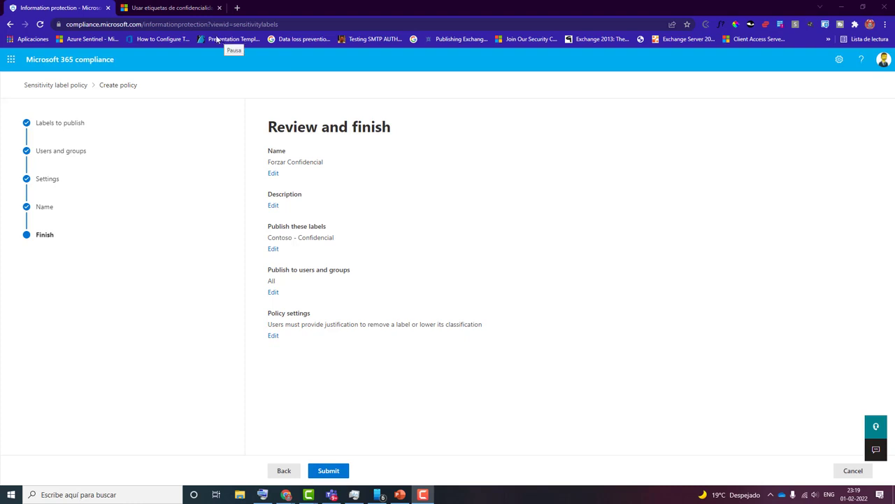
click(342, 471)
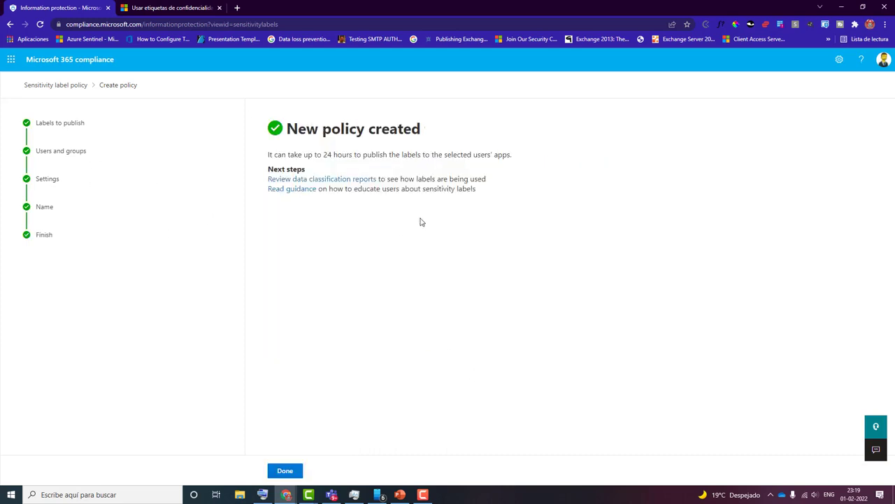
click(283, 470)
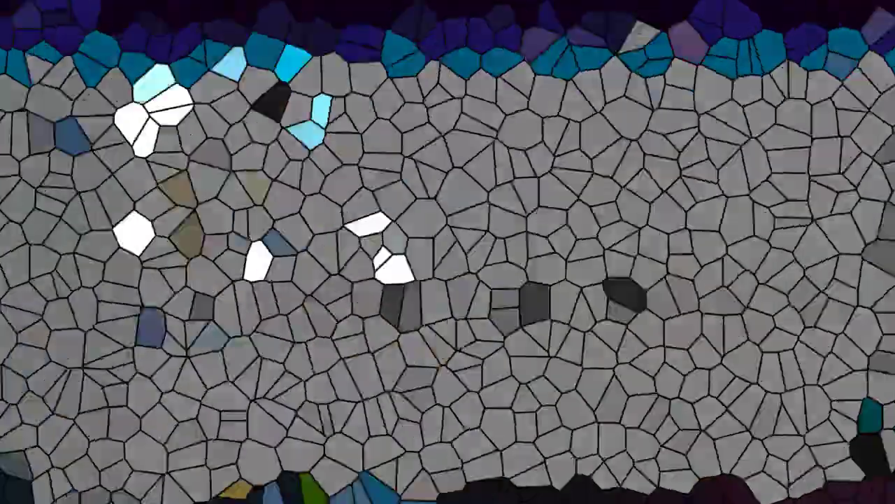
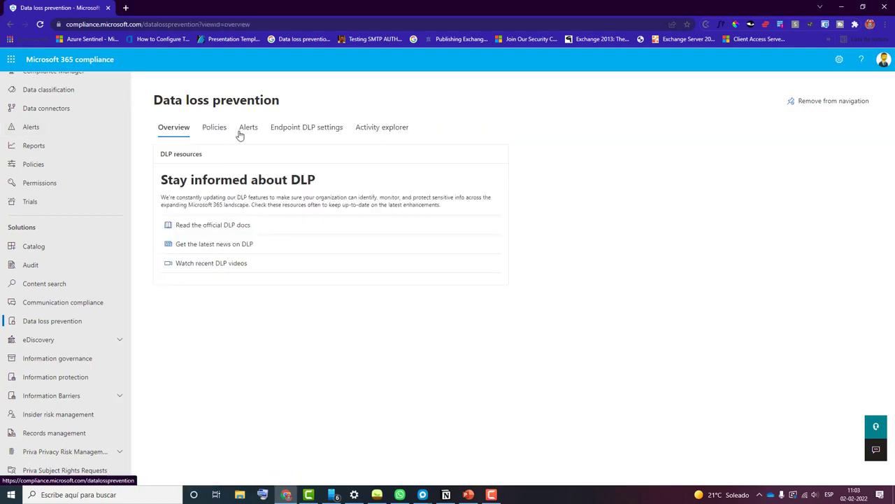
- Open the newest 'Nomina Usuarios.pdf' alert in data loss prevention and examine its alert ID, status and matched policy
click(244, 131)
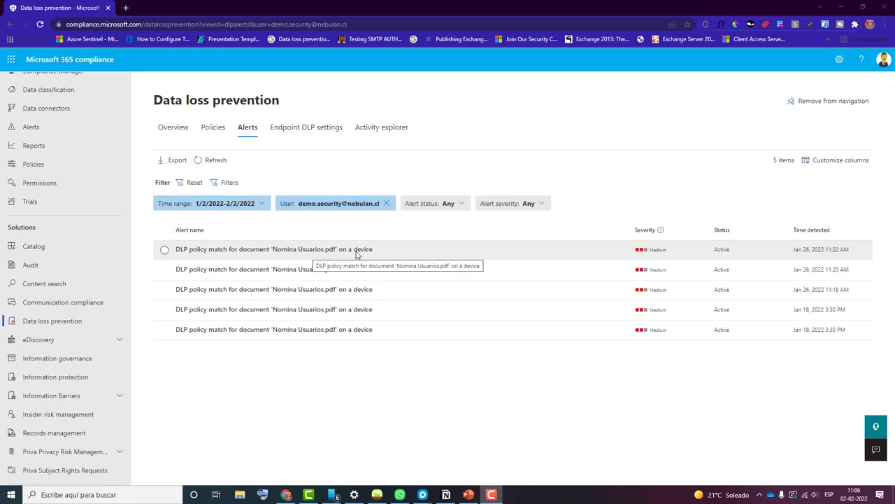
click(166, 250)
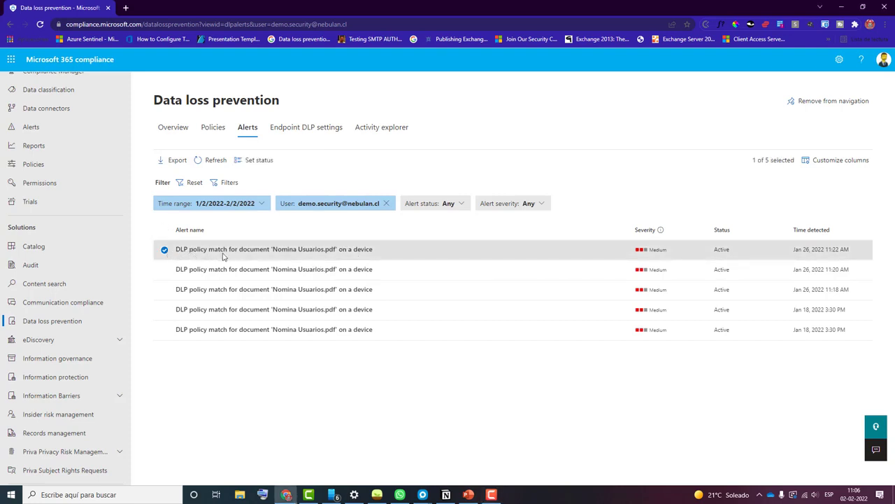
click(268, 252)
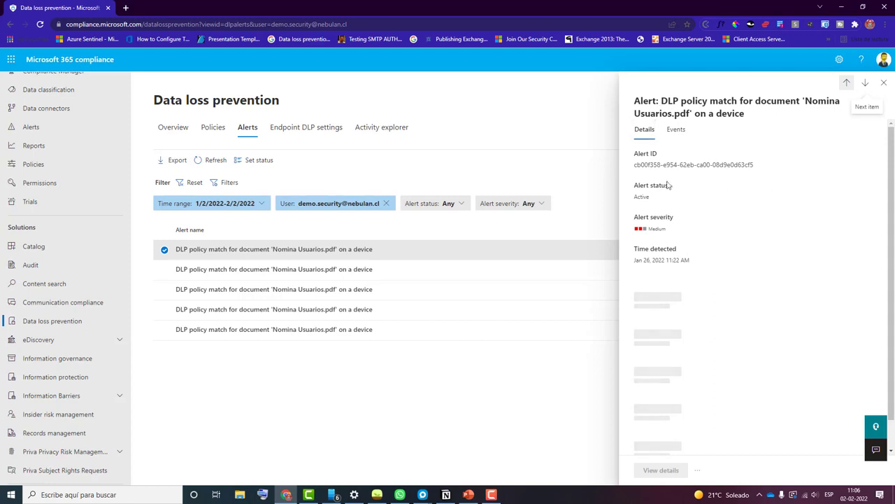
drag(634, 164, 768, 171)
click(695, 201)
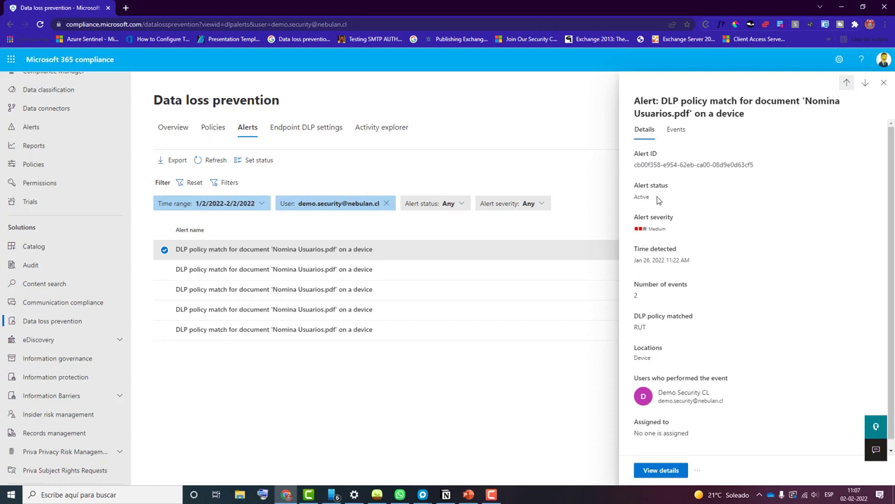
drag(633, 197, 645, 199)
drag(636, 328, 648, 331)
- View the alert's full details and examine the violation events, the user involved, and the policy information down to its locations
click(667, 471)
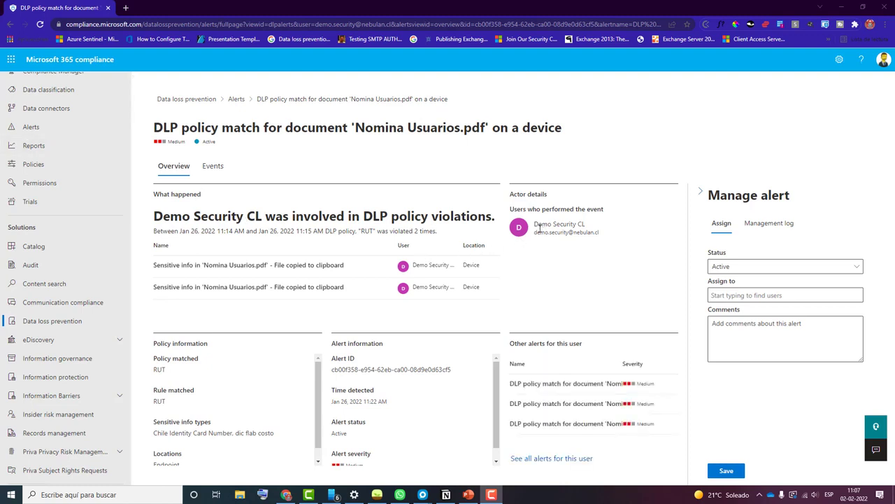
mouse_move(539, 230)
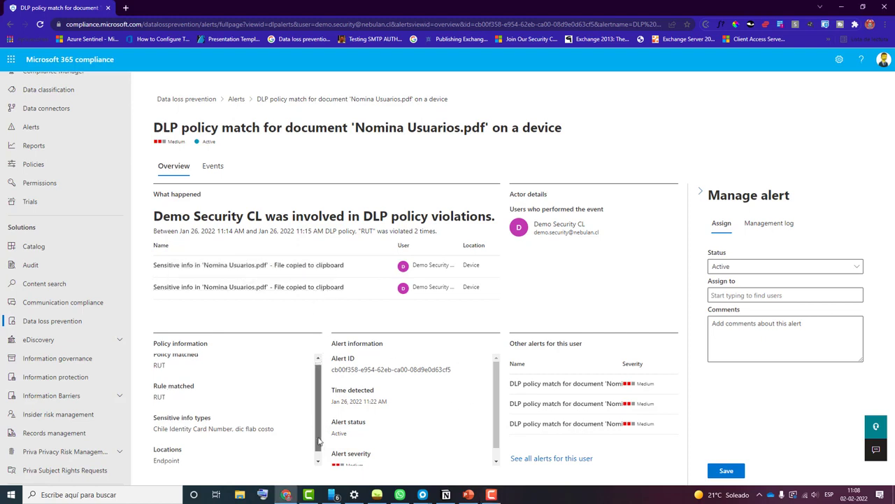
scroll(210, 447, down, 1)
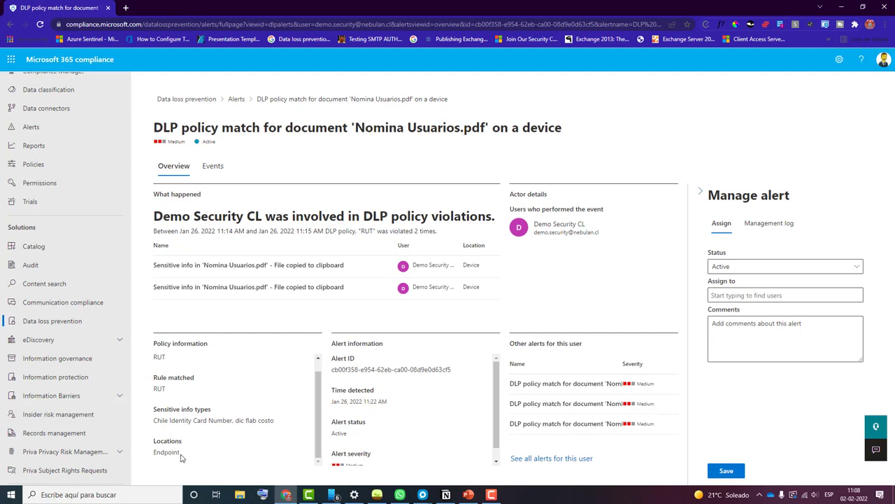
drag(180, 453, 153, 453)
- List all alerts for the user involved and reopen the newest 'Nomina Usuarios.pdf' alert
click(561, 459)
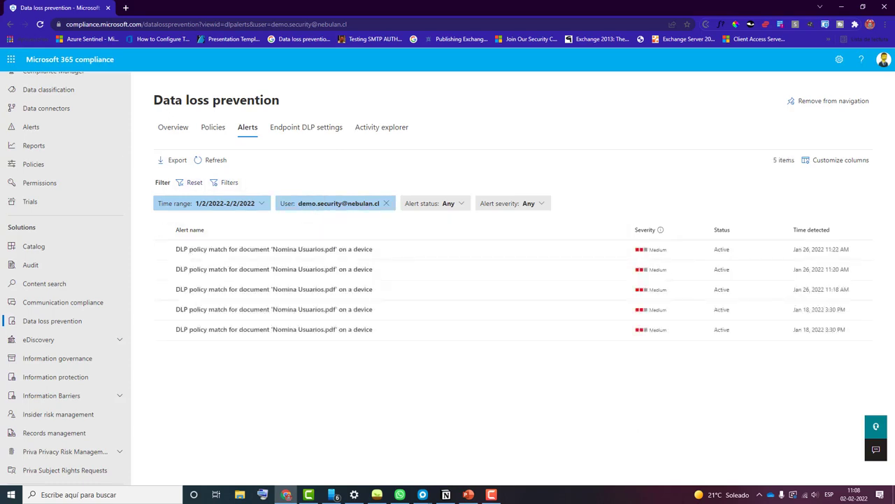
key(F10)
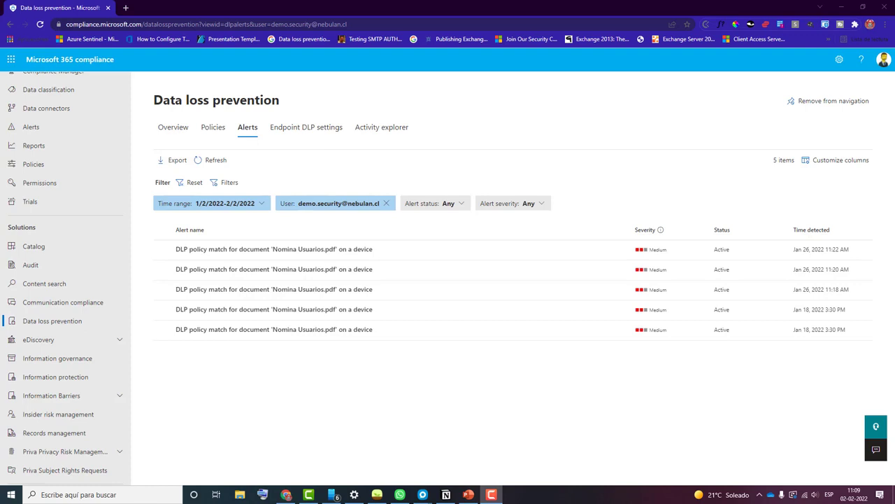
click(310, 256)
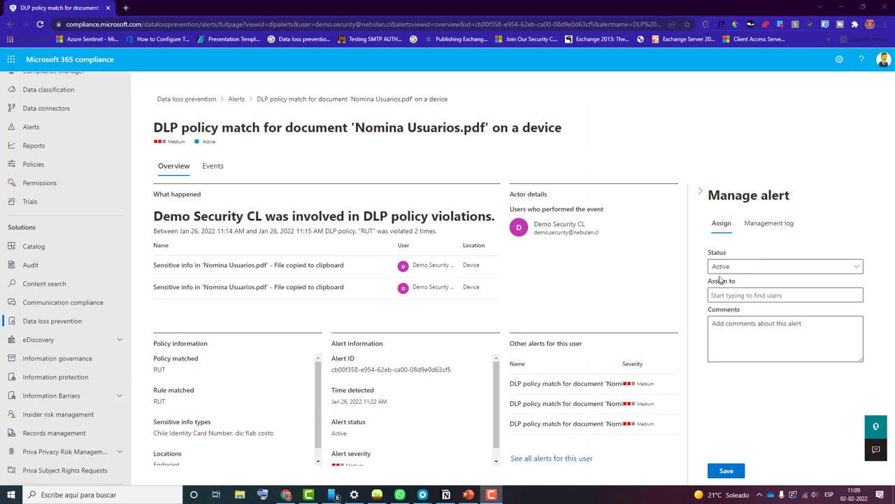
- Try the Investigating status on the alert without assigning anyone, check its management log and return to the assignment settings
click(741, 269)
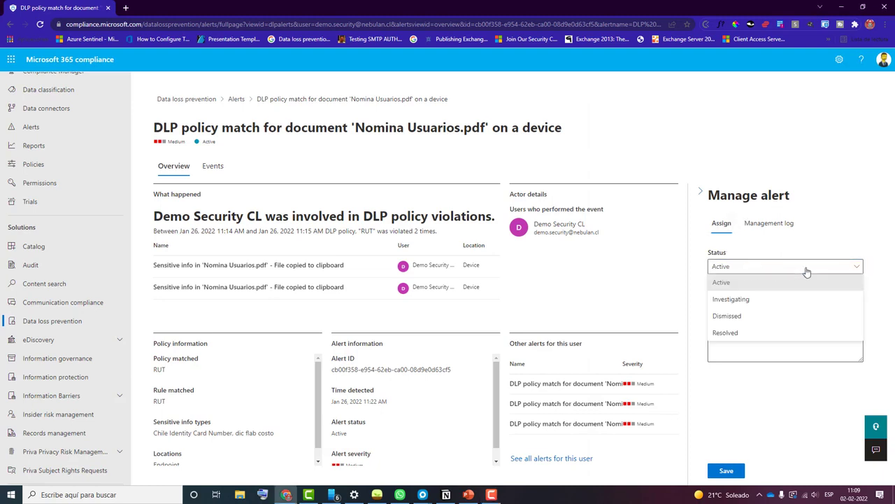
click(731, 301)
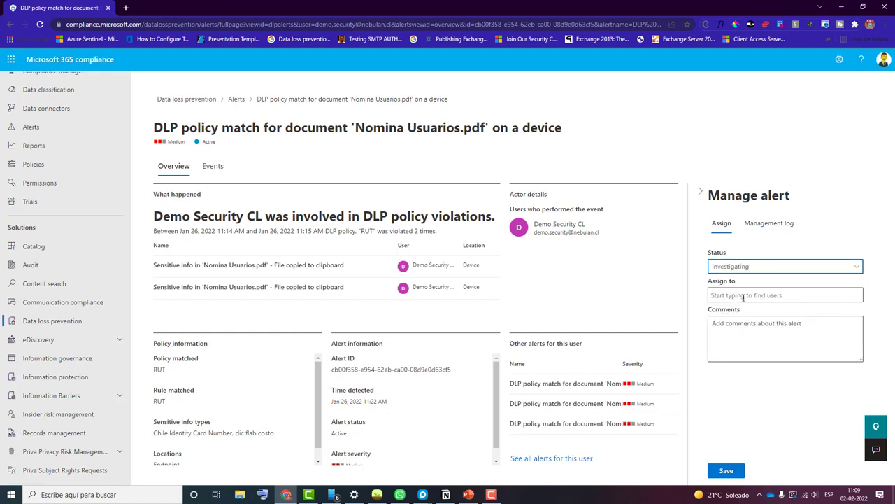
click(744, 298)
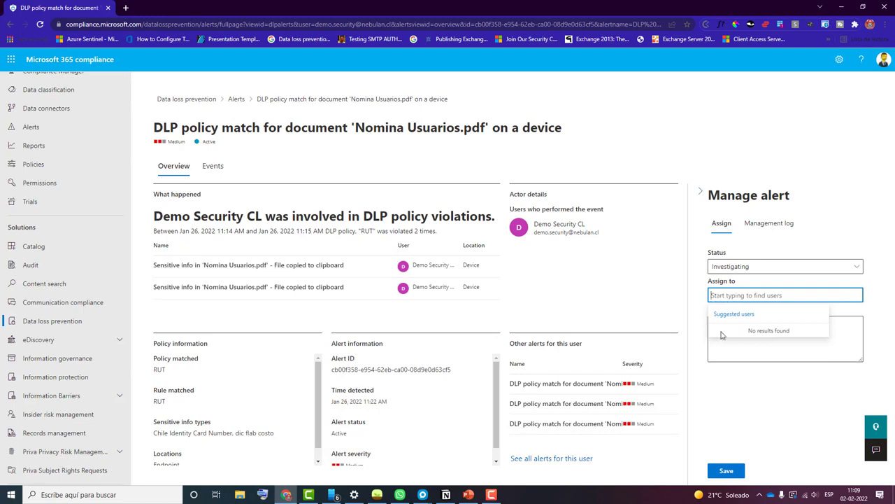
click(769, 224)
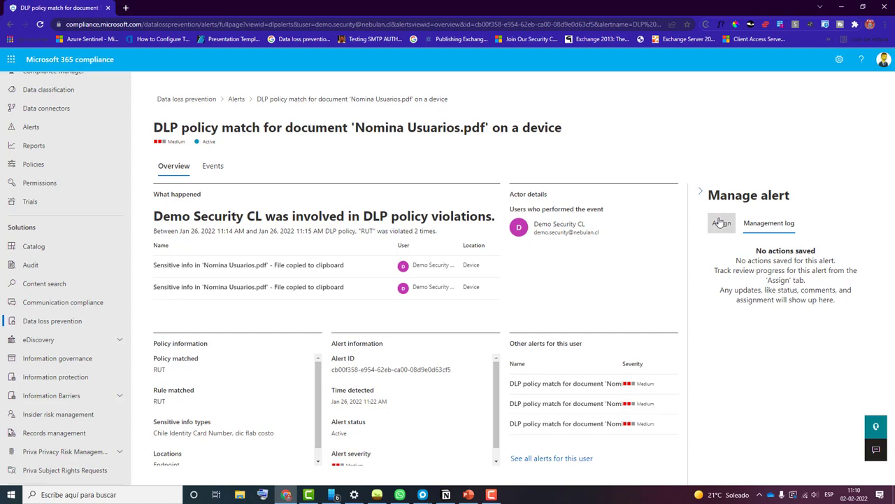
click(721, 222)
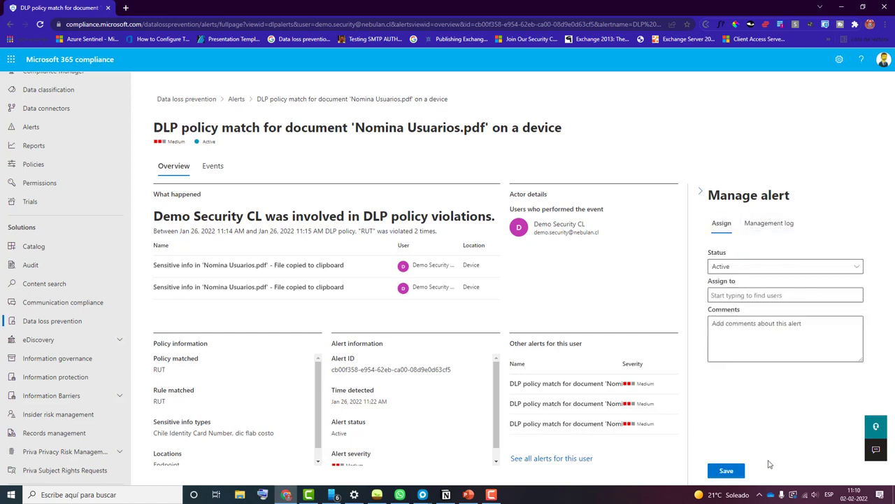
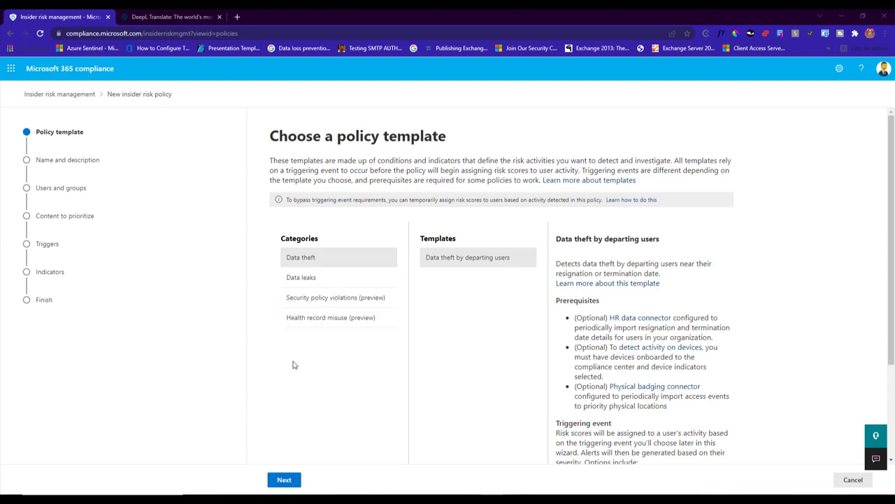
- Base the new insider risk policy on the General data leaks template and name it 'Filtracion de datos'
click(300, 281)
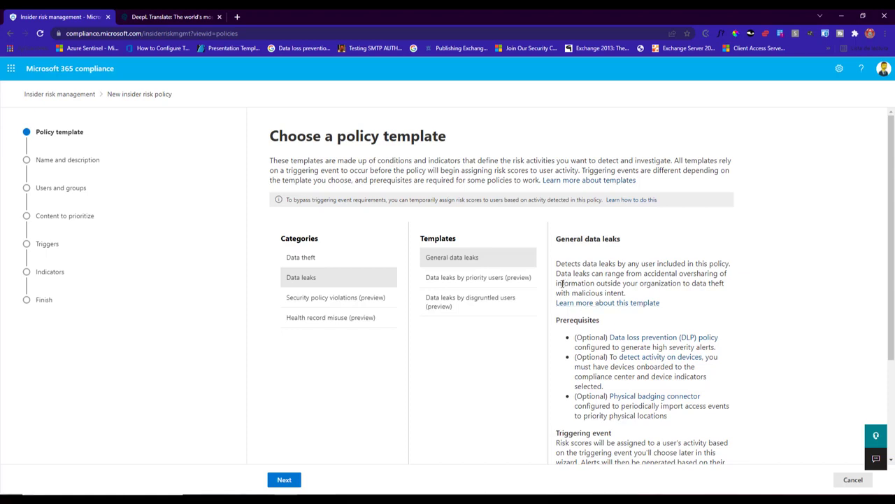
click(284, 480)
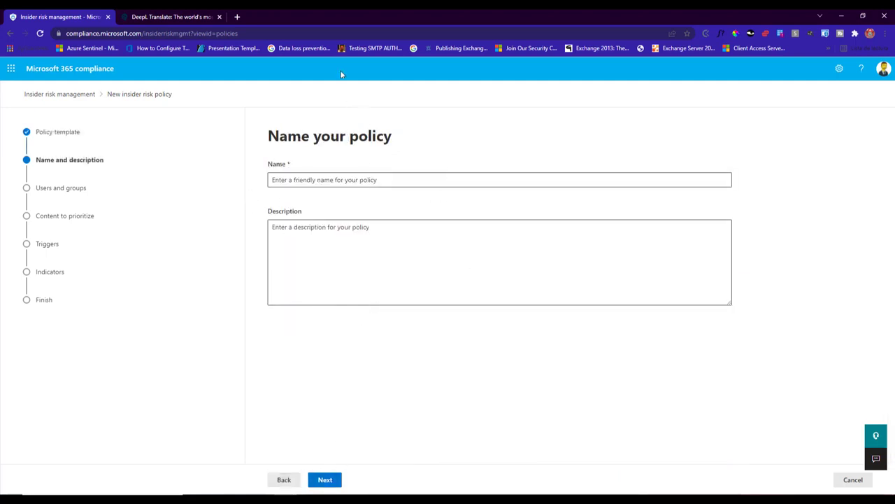
text(Filtracion de datos)
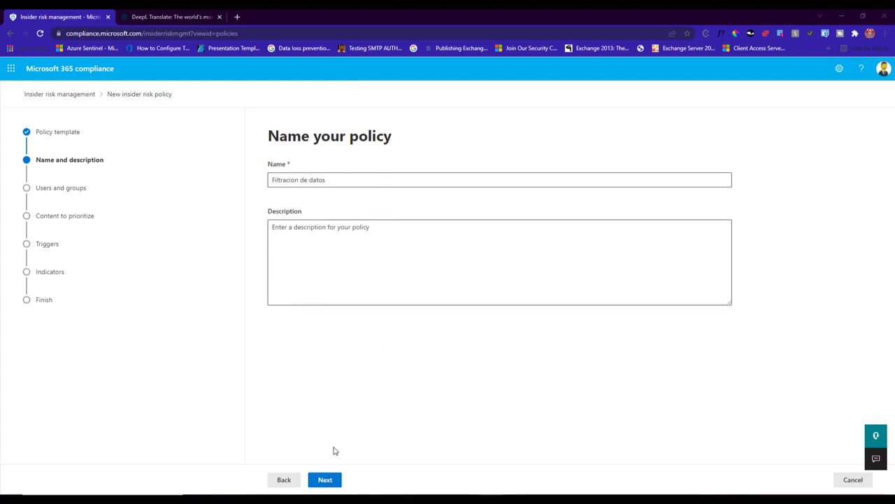
click(326, 481)
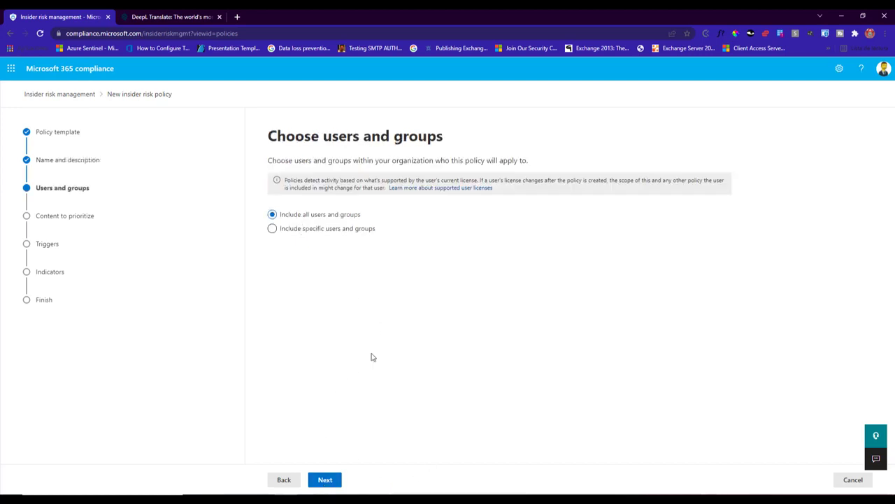
- Include all users and groups in the policy and choose not to specify priority content right now
click(319, 483)
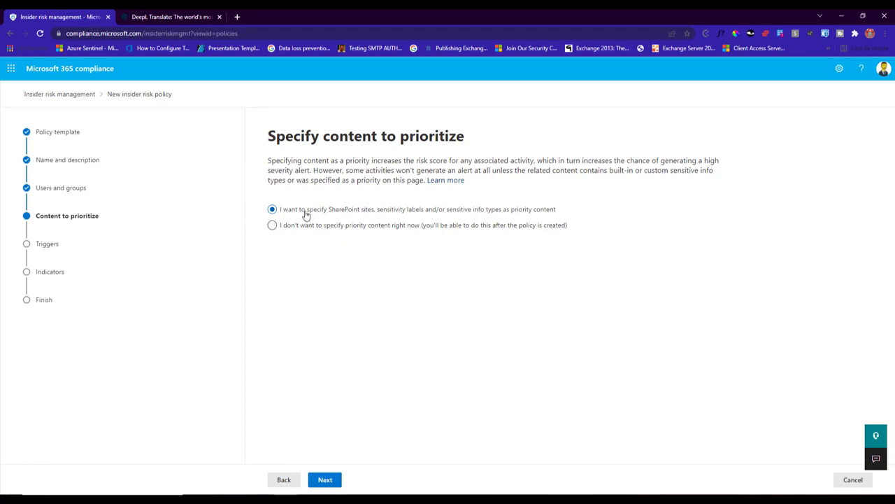
click(323, 482)
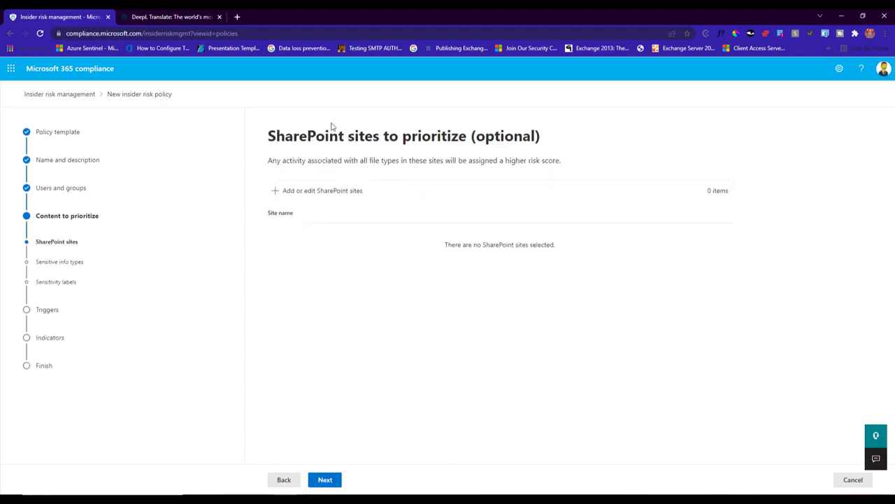
click(287, 483)
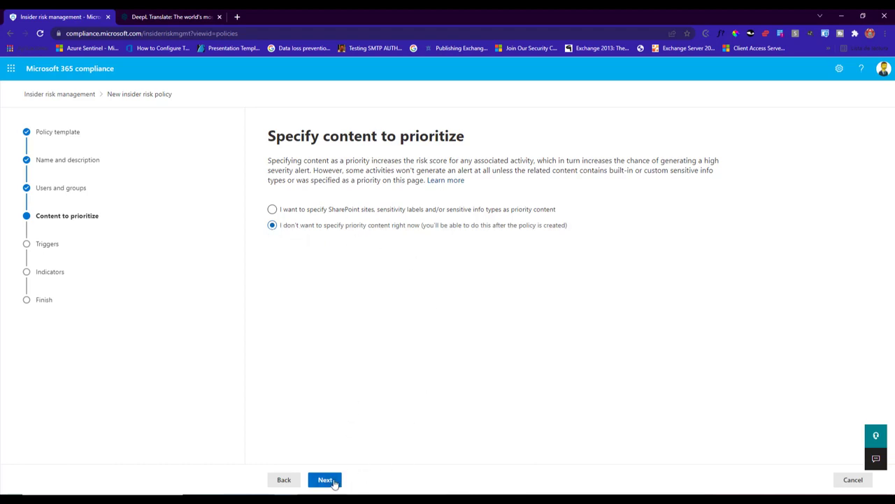
click(339, 481)
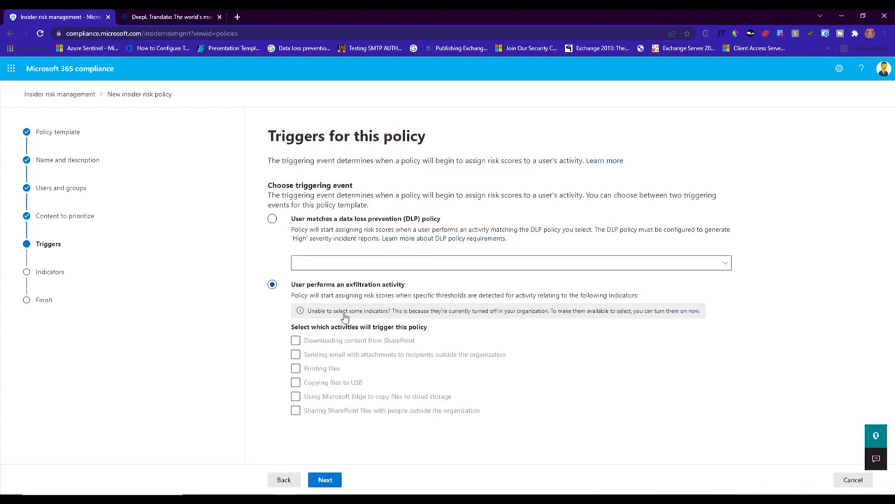
- Review the indicators that are turned off in the organization, including Reading sensitive info, and turn them all on
click(684, 312)
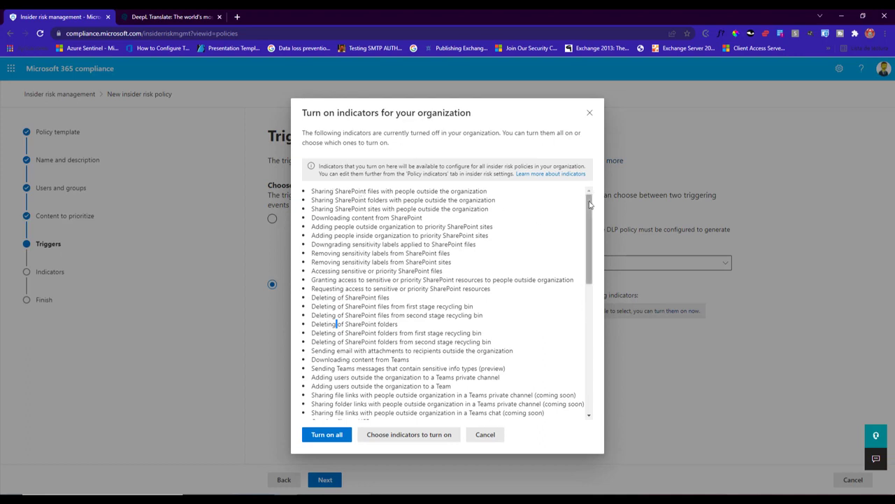
drag(590, 203, 588, 291)
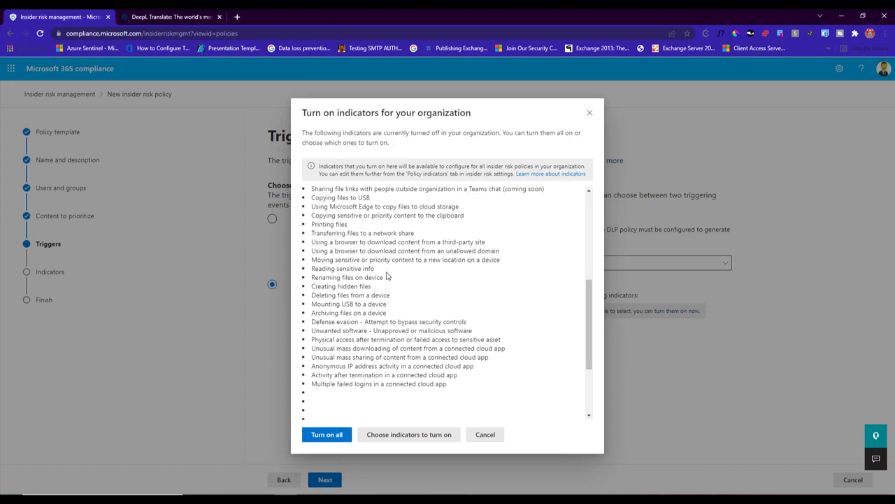
drag(381, 269, 303, 273)
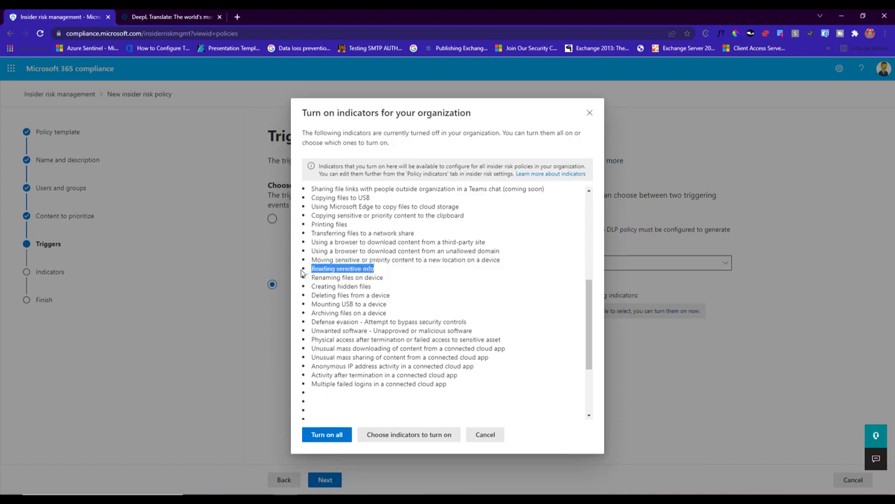
click(340, 436)
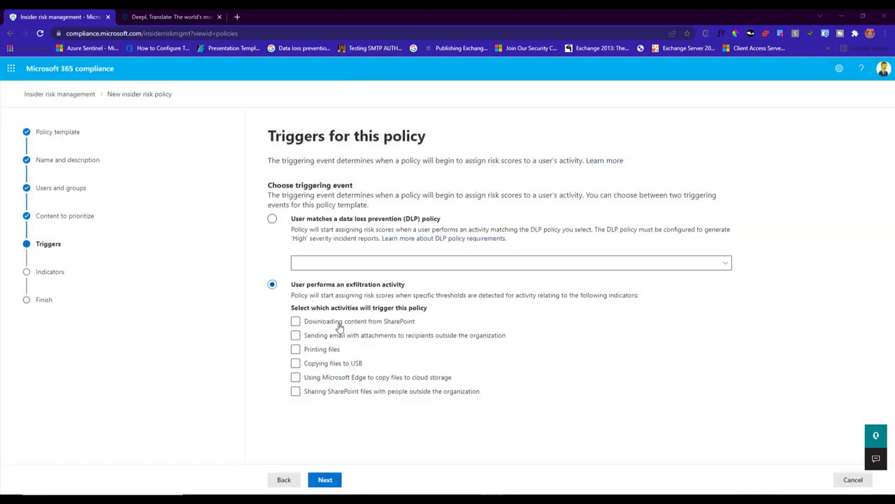
- Select all six exfiltration activities, from downloading SharePoint content to sharing SharePoint files externally, as policy triggers
click(296, 321)
click(295, 336)
click(296, 349)
click(296, 363)
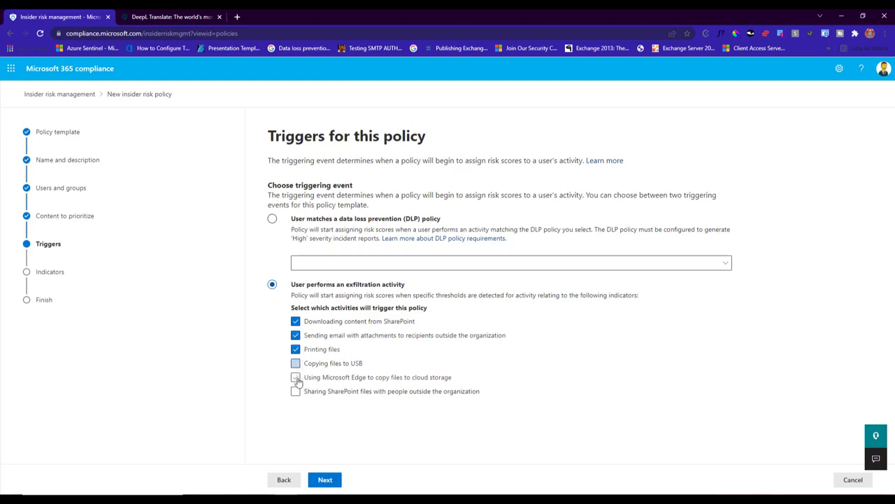
click(295, 377)
click(295, 391)
click(332, 482)
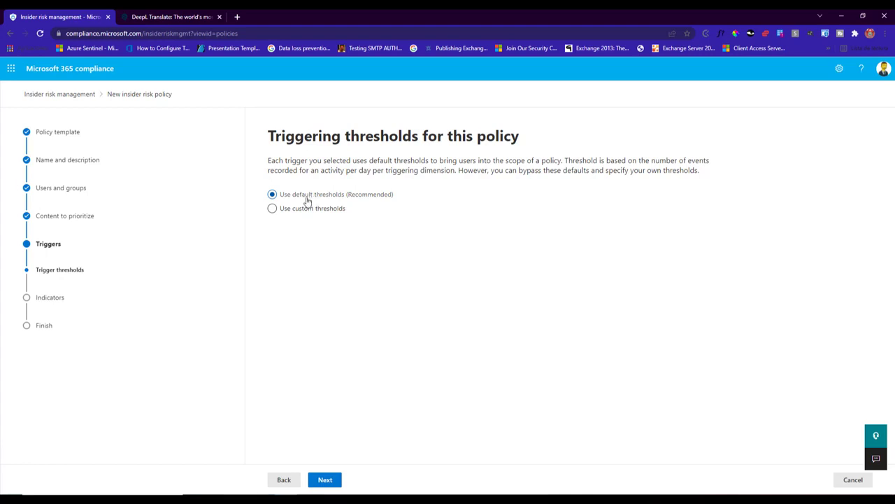
- Use custom triggering thresholds, review the preset per-day values for each activity and accept them
click(274, 209)
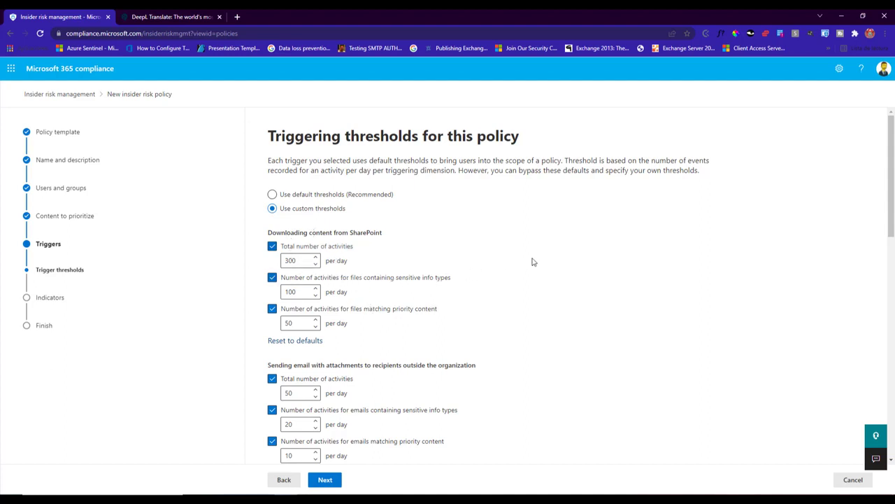
scroll(561, 264, down, 2)
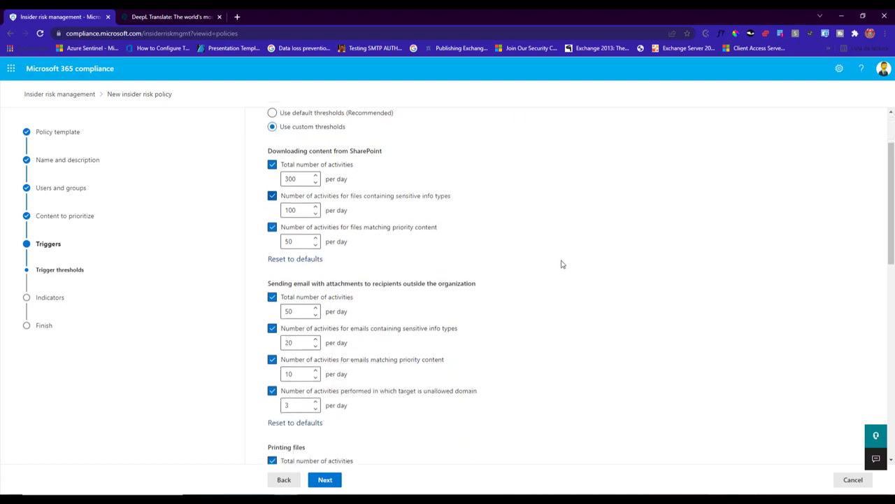
scroll(561, 263, down, 2)
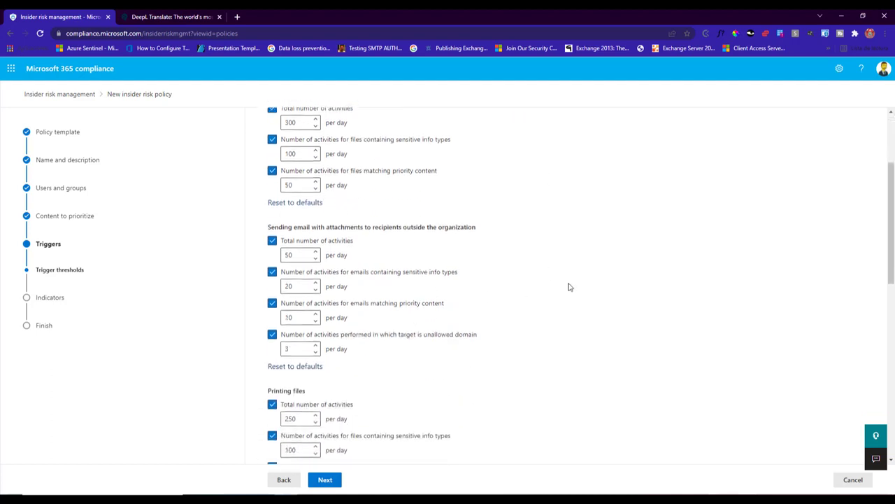
scroll(568, 286, down, 4)
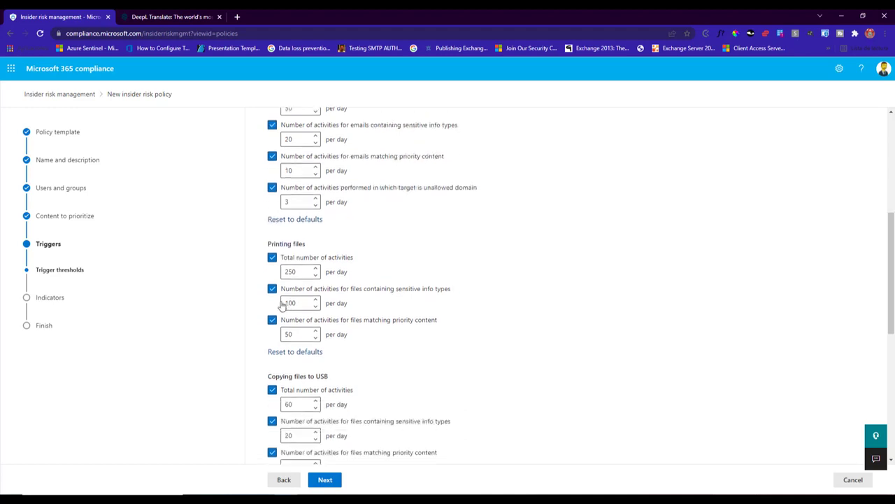
scroll(518, 301, down, 4)
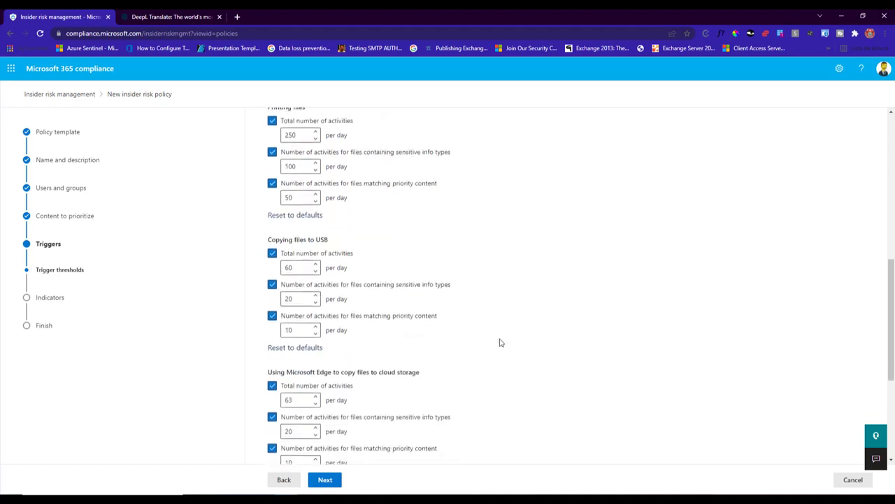
scroll(498, 342, down, 2)
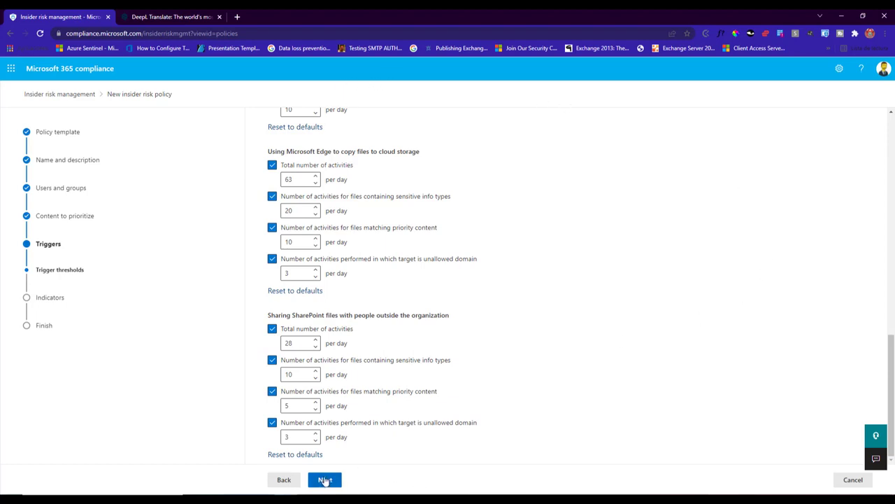
click(326, 481)
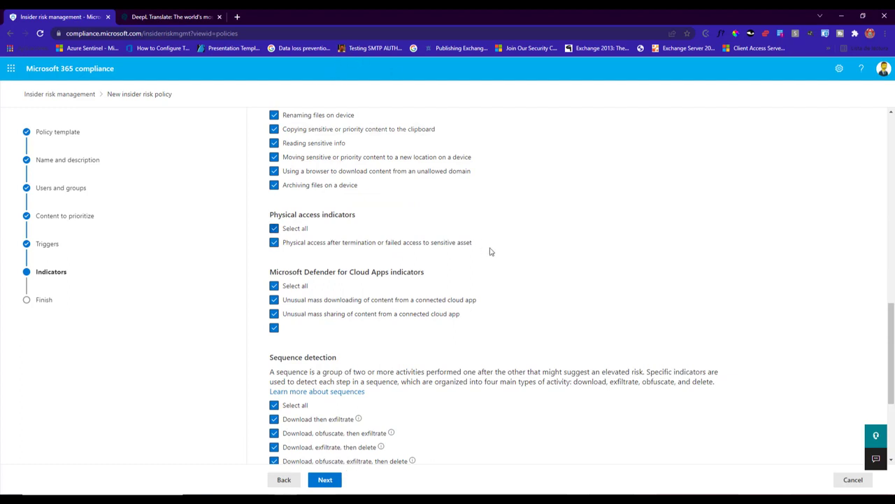
- Review the policy indicators from Office and device activity through sequence detection and risk score boosters, and accept the full selection
scroll(496, 255, up, 2)
scroll(496, 255, up, 5)
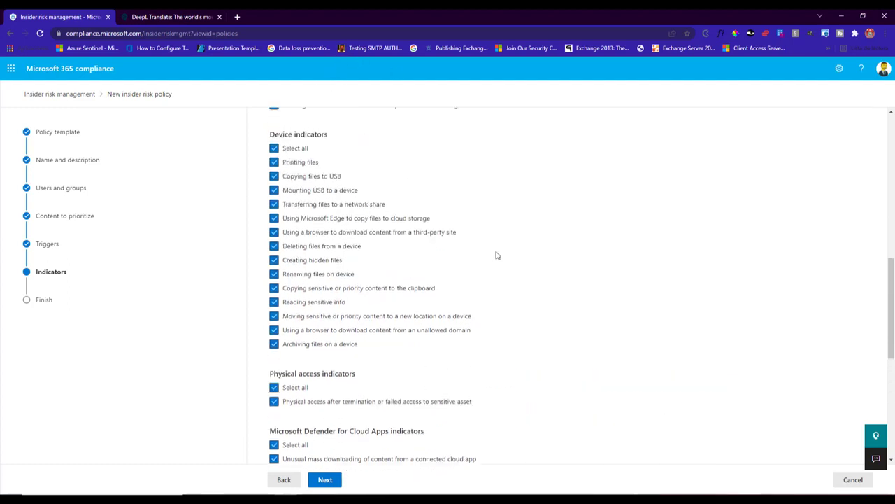
scroll(496, 255, up, 3)
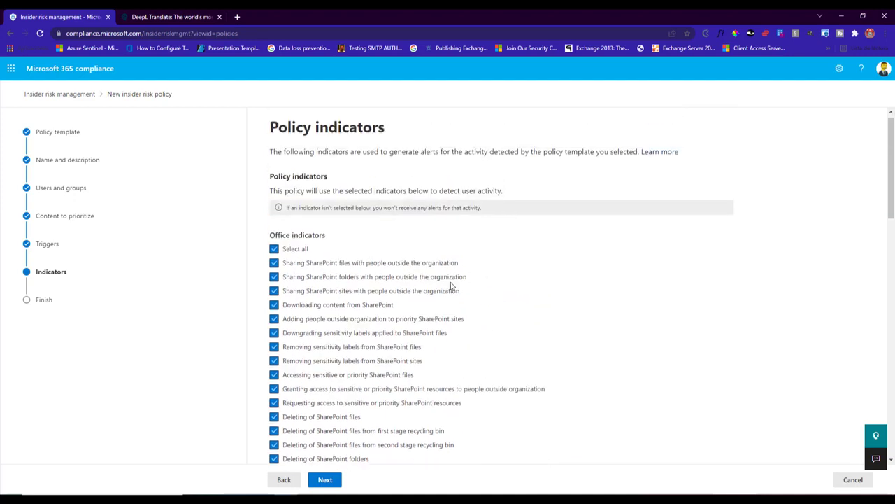
scroll(451, 285, down, 2)
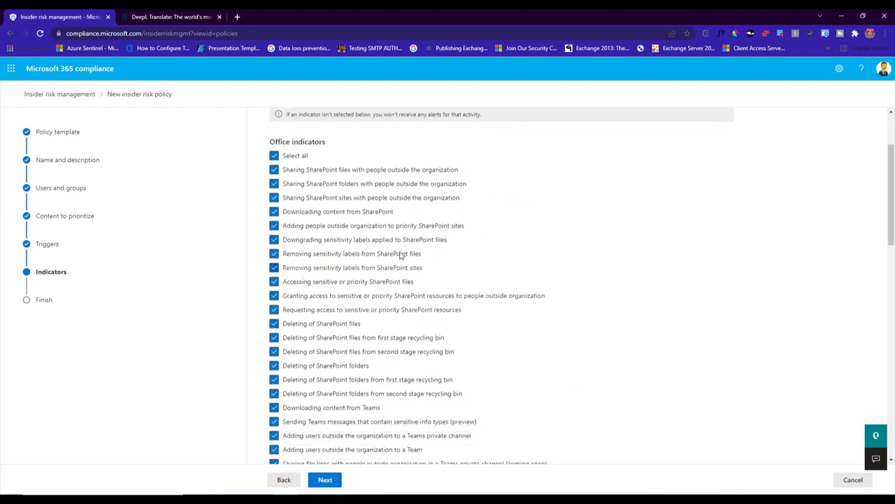
scroll(416, 259, down, 3)
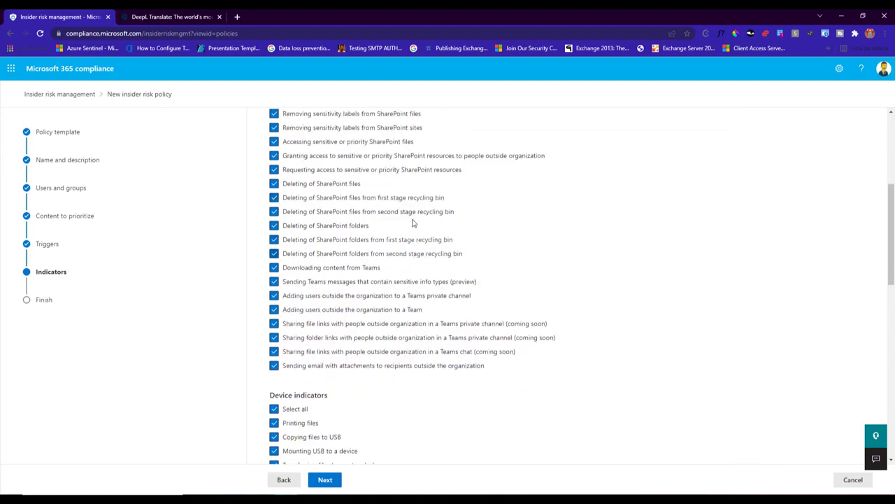
scroll(413, 223, down, 3)
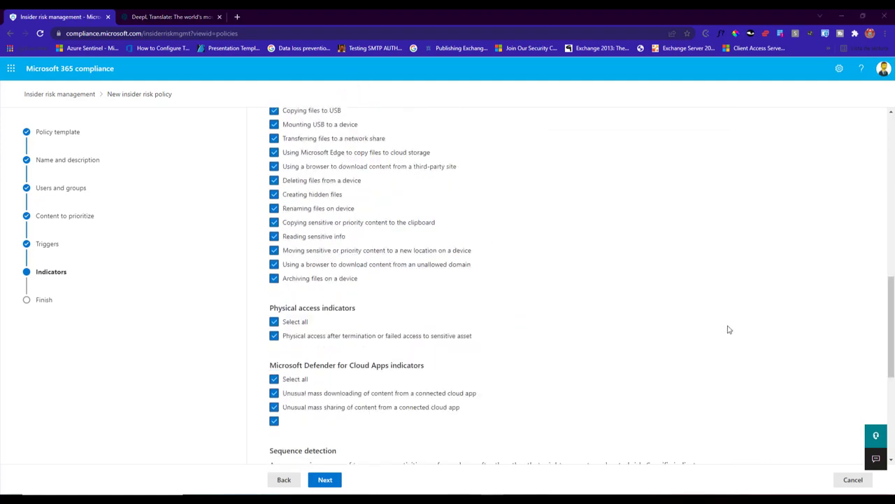
scroll(673, 258, down, 3)
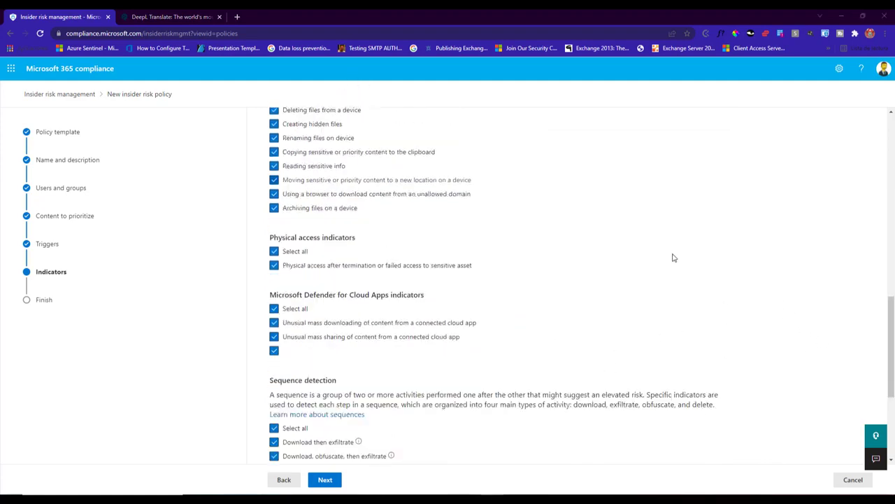
scroll(652, 258, down, 1)
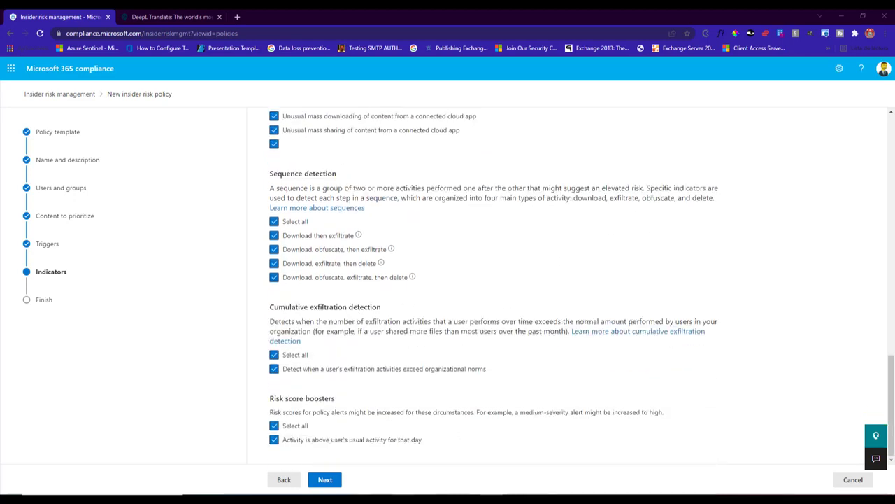
click(324, 480)
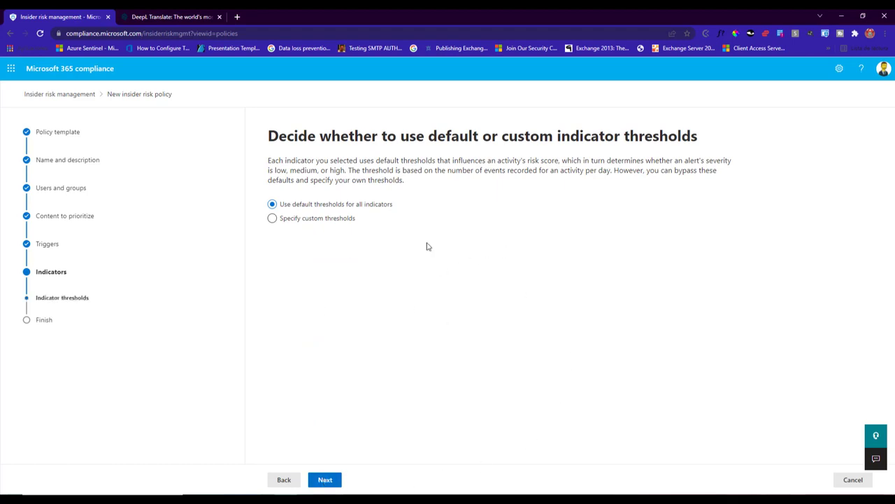
- Specify custom indicator thresholds, review the preset low, medium and high severity values, and accept them
click(300, 218)
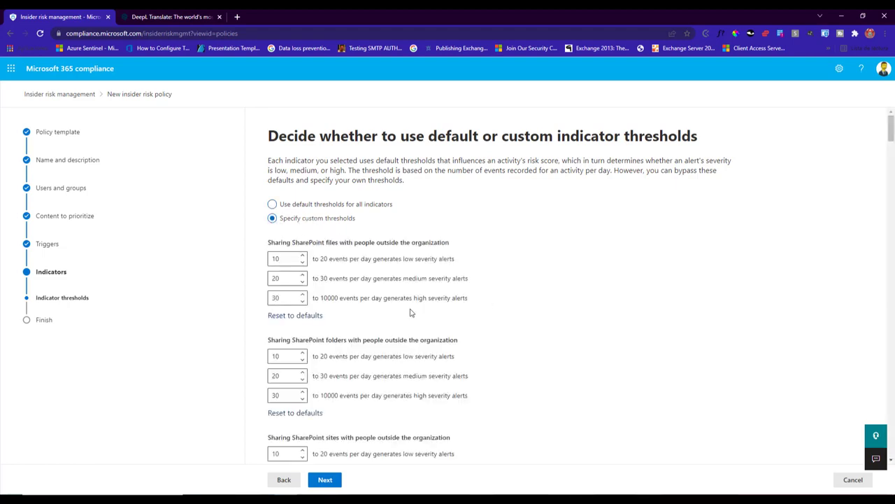
scroll(598, 270, down, 2)
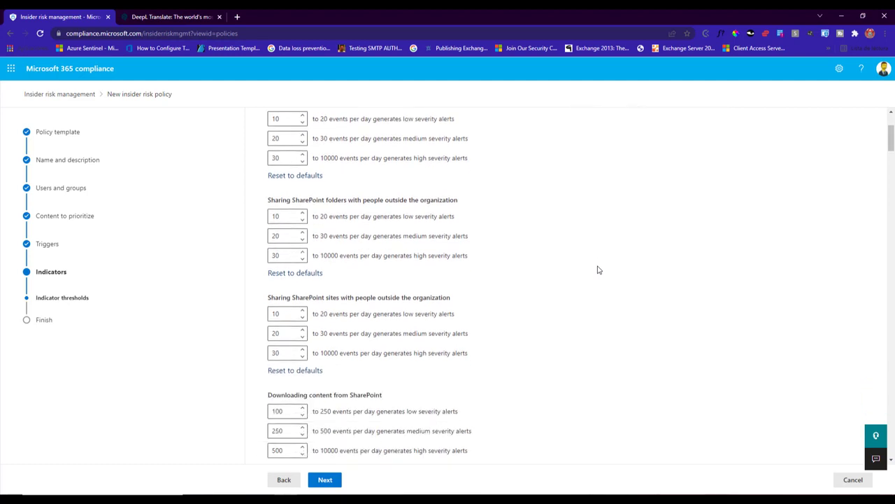
scroll(599, 270, down, 1)
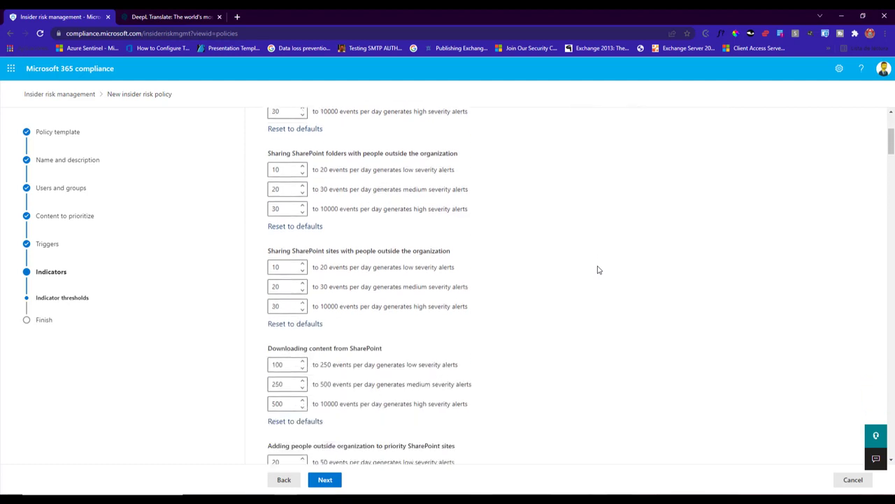
scroll(598, 270, down, 1)
scroll(598, 270, down, 3)
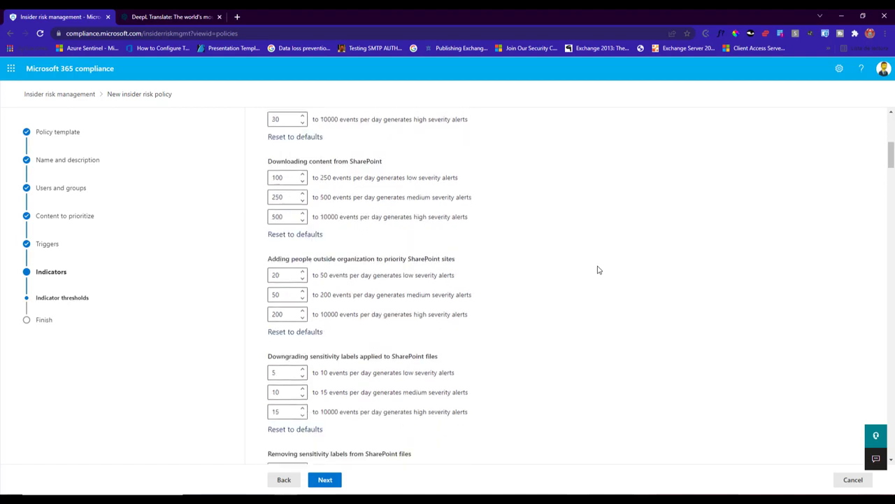
scroll(598, 270, down, 5)
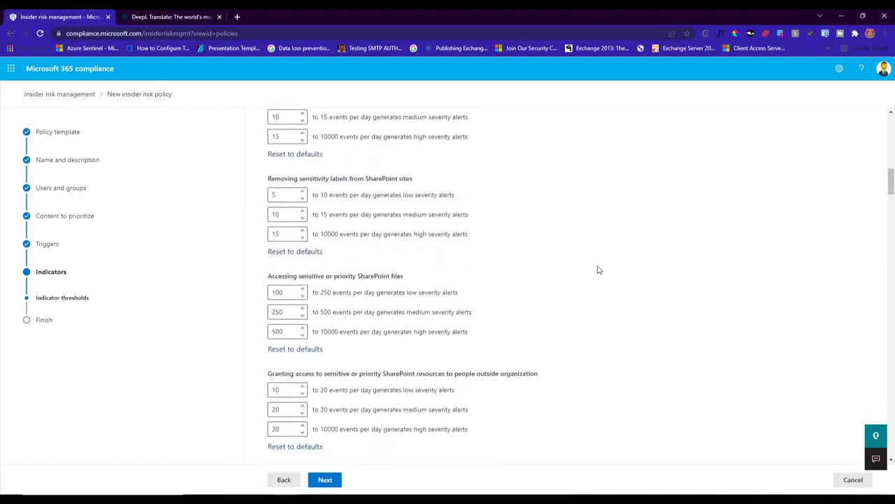
scroll(598, 270, down, 4)
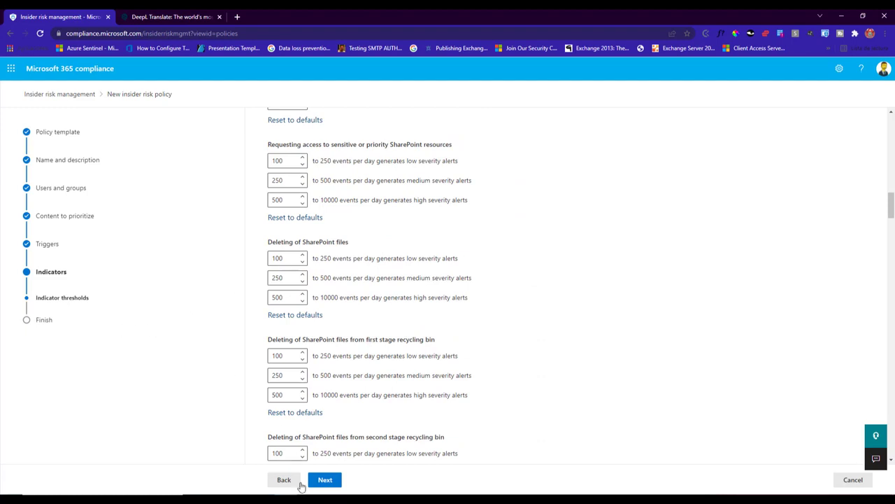
click(324, 480)
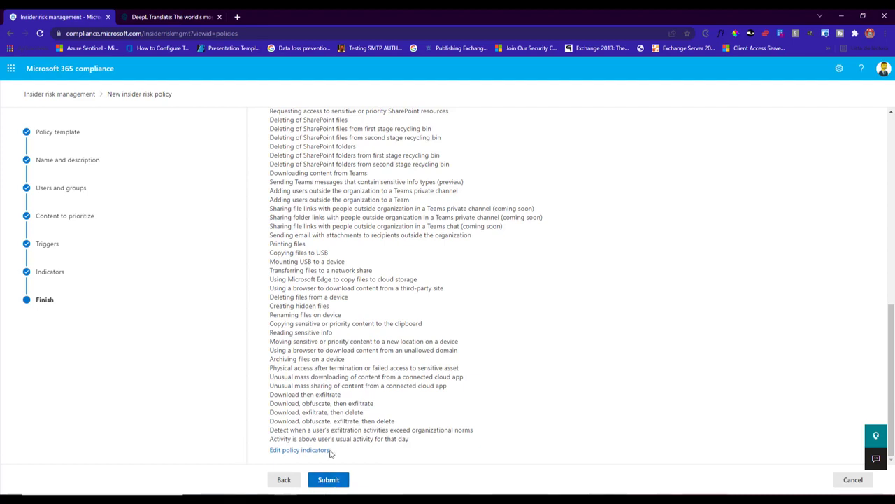
- Submit the new insider risk policy and return to the insider risk management policy list
click(329, 482)
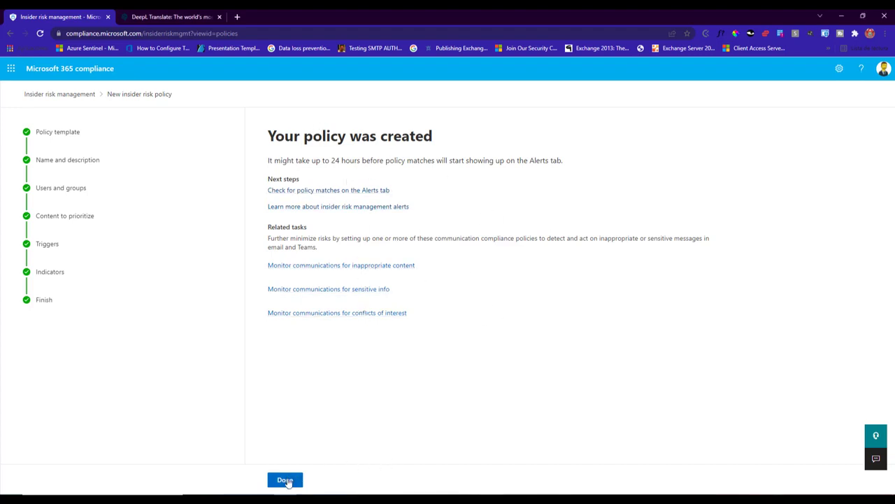
click(287, 481)
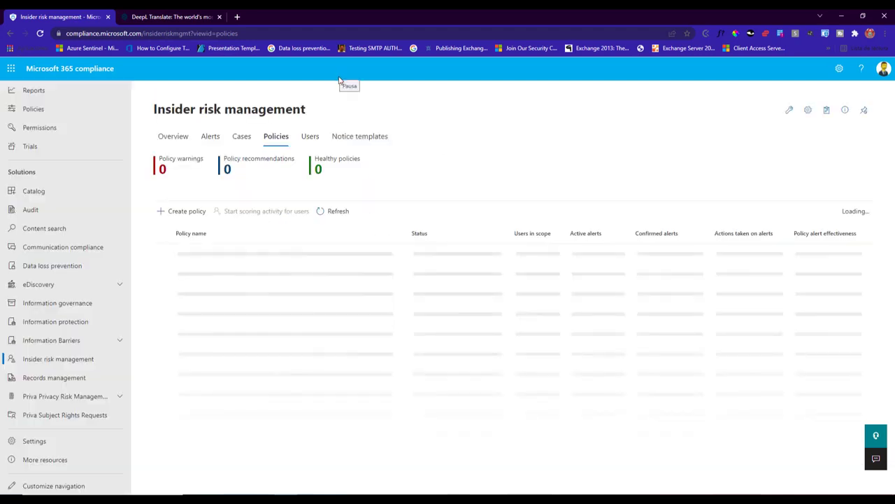